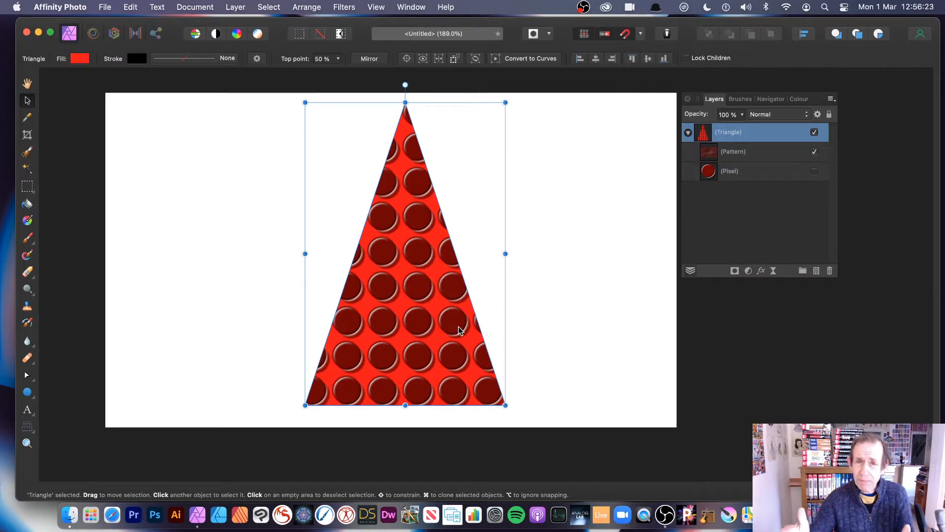
Delete the patterned triangle, then draw a large dark red ellipse and place it near the canvas centre.
key("Delete")
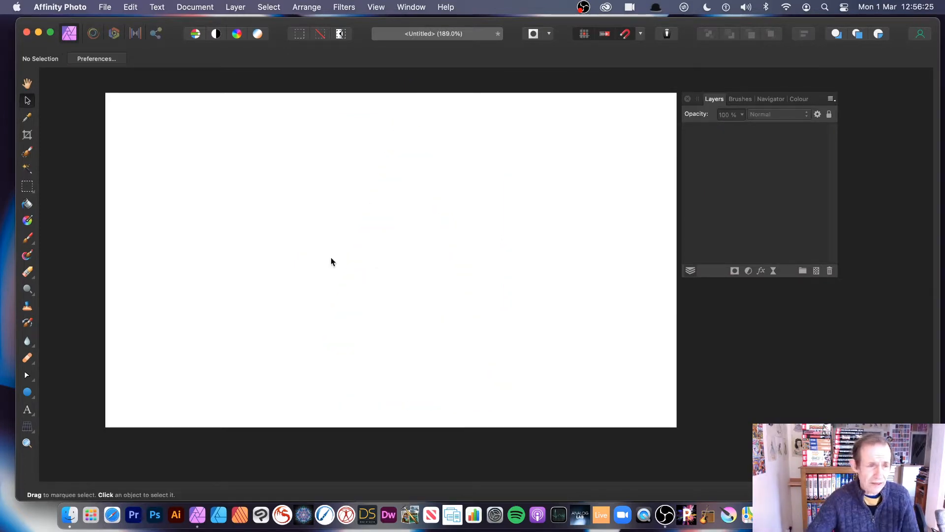
left_click(27, 392)
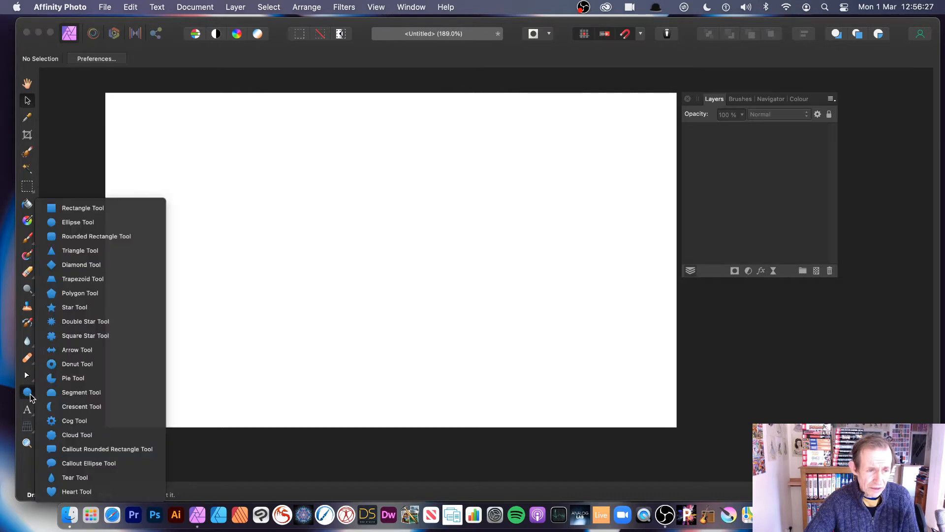
left_click(118, 223)
left_click_drag(299, 152, 552, 414)
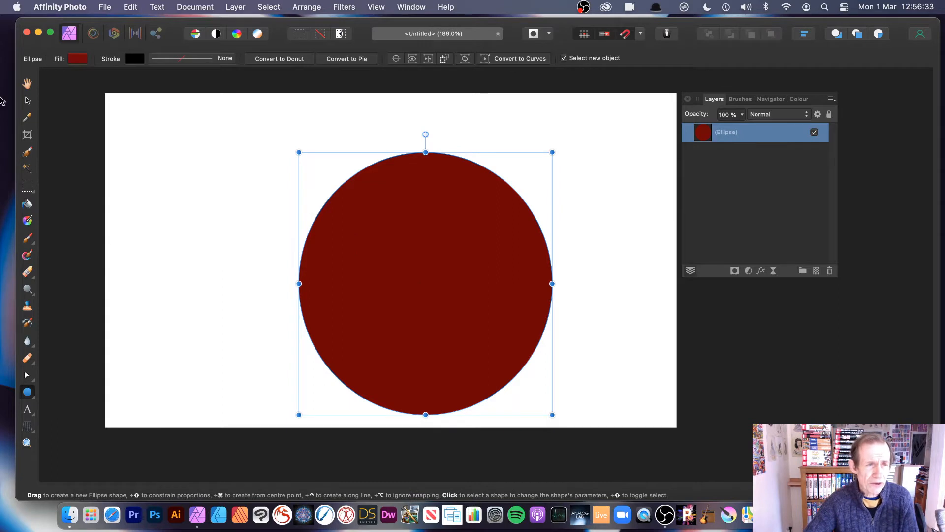
left_click(27, 100)
left_click_drag(420, 236, 380, 213)
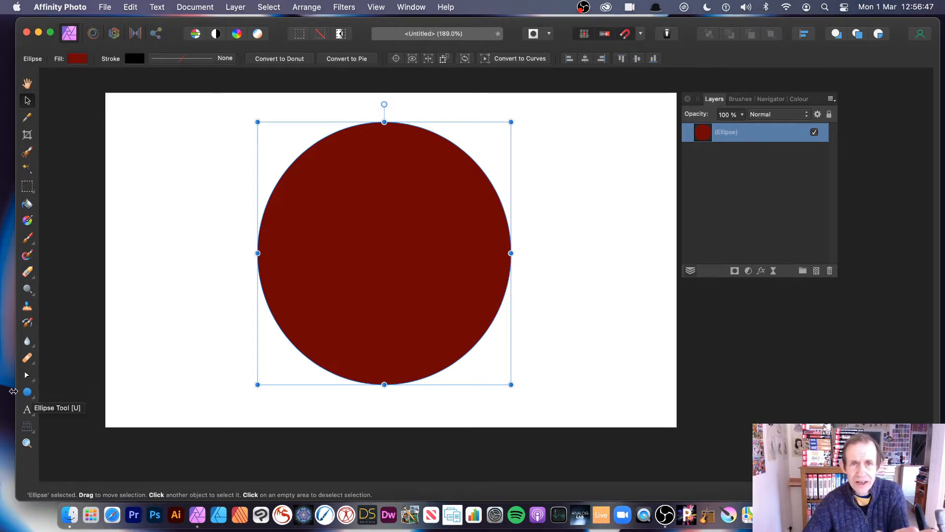
Draw a tall, narrow diamond beside the ellipse and fill it with bright red.
left_click(28, 394)
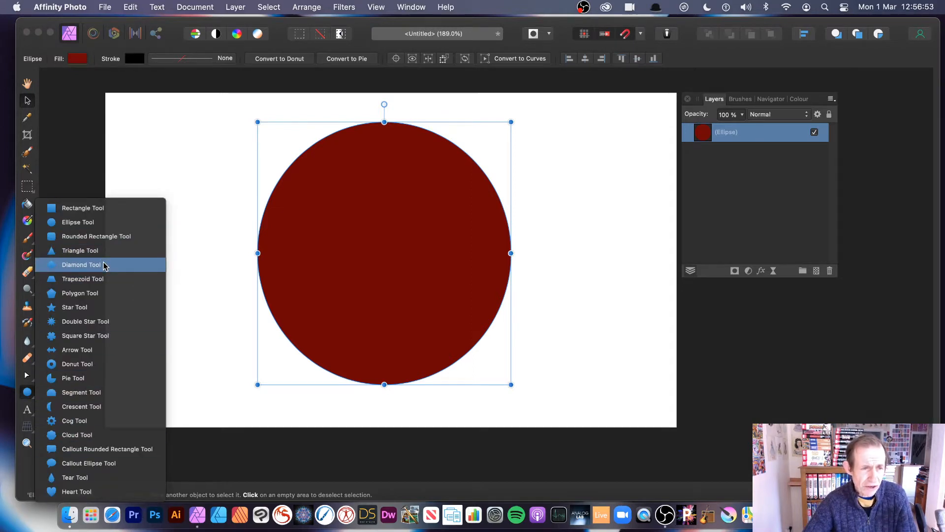
left_click(104, 266)
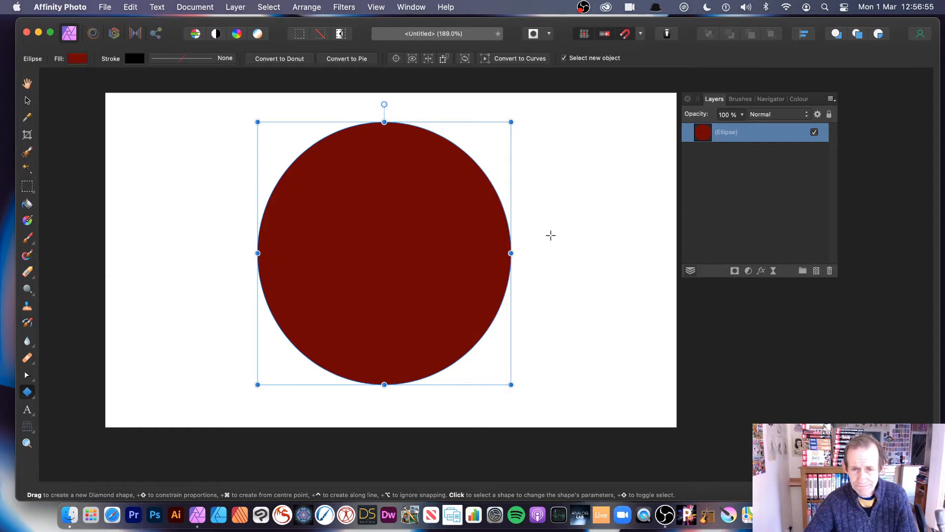
left_click_drag(556, 214, 601, 370)
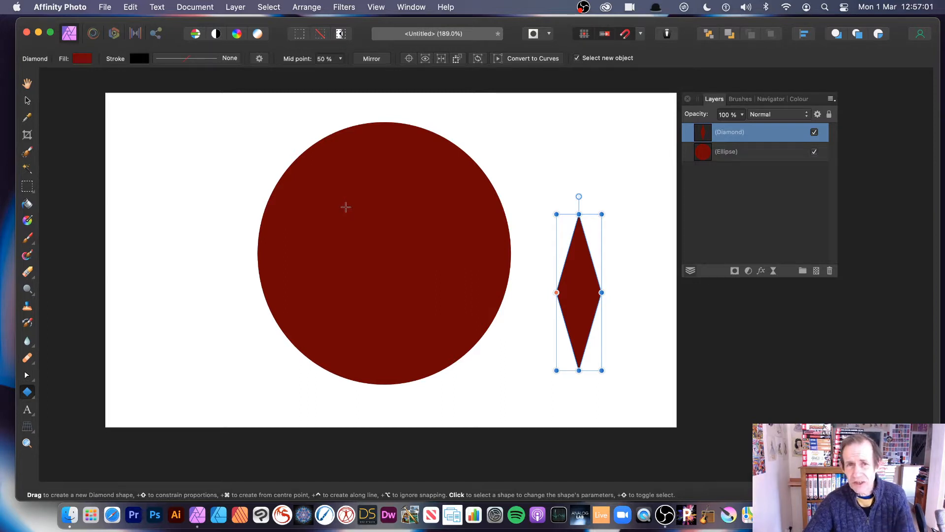
left_click(82, 59)
left_click_drag(181, 158, 197, 149)
Move the red diamond over the ellipse's middle and enlarge it until both tips extend slightly past the ellipse's edge.
key("v")
left_click_drag(580, 267, 370, 236)
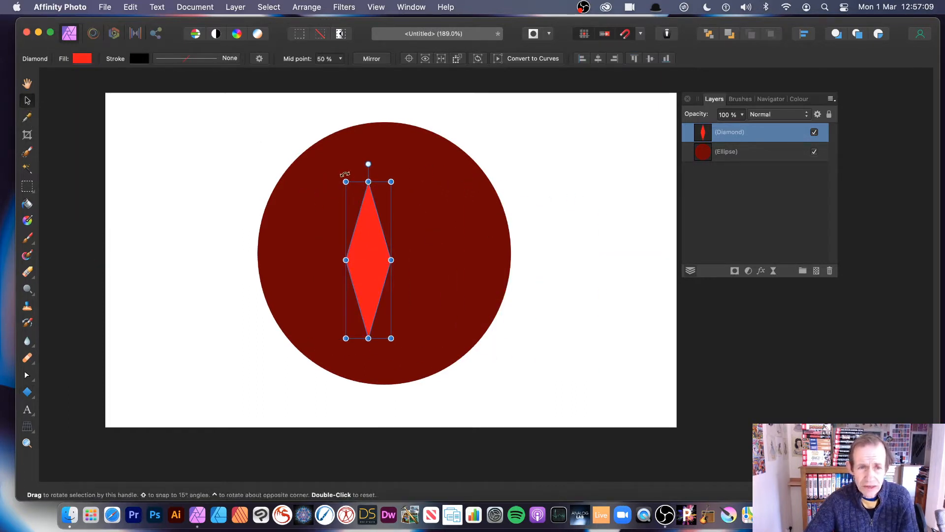
left_click_drag(346, 181, 303, 96)
left_click_drag(375, 198, 412, 217)
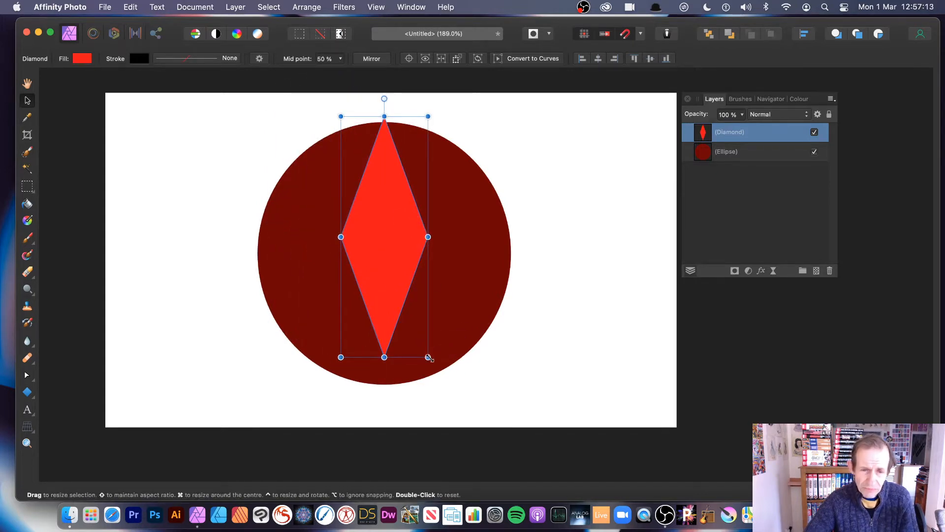
left_click_drag(428, 357, 436, 403)
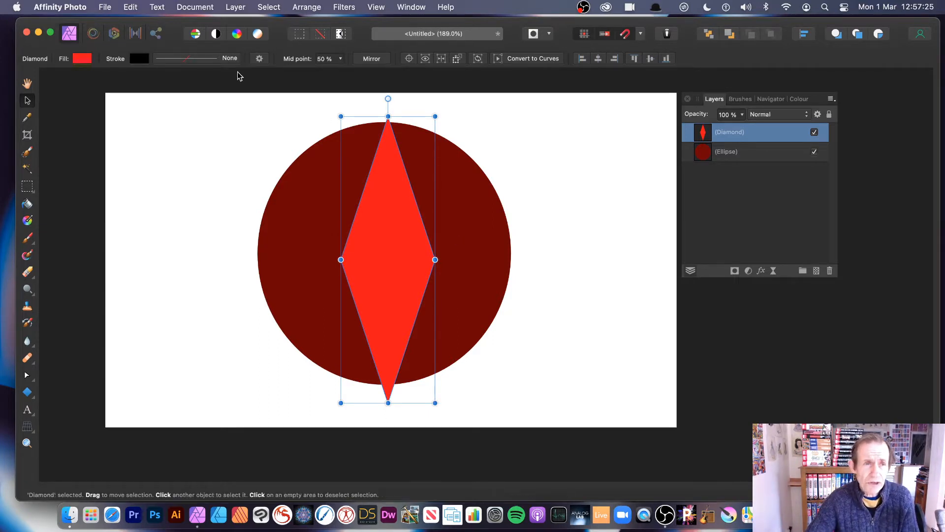
Cut the diamond and paste it inside the ellipse so it is nested and clipped by it.
left_click(131, 7)
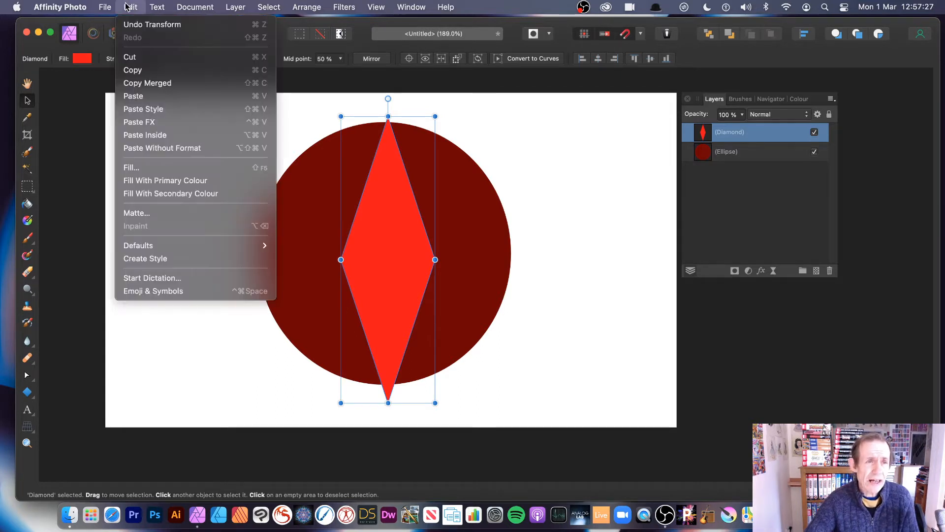
left_click(145, 59)
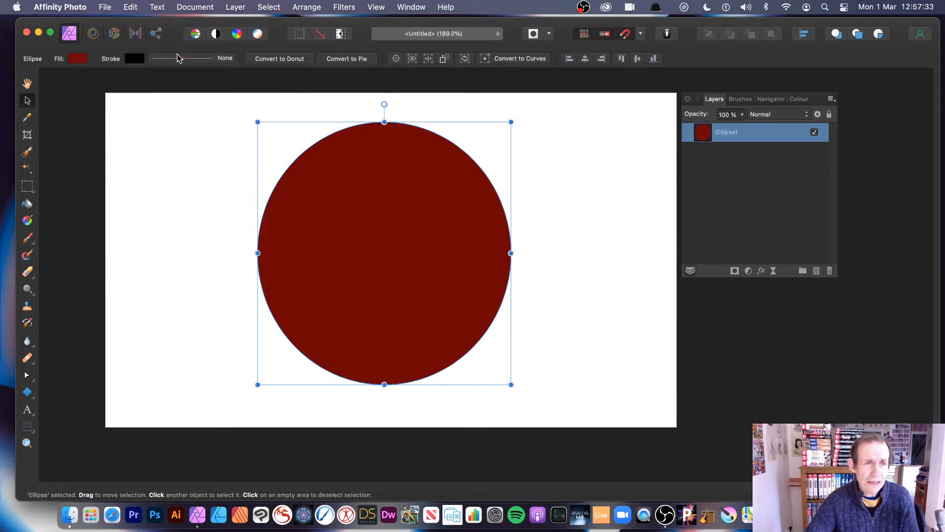
left_click(130, 7)
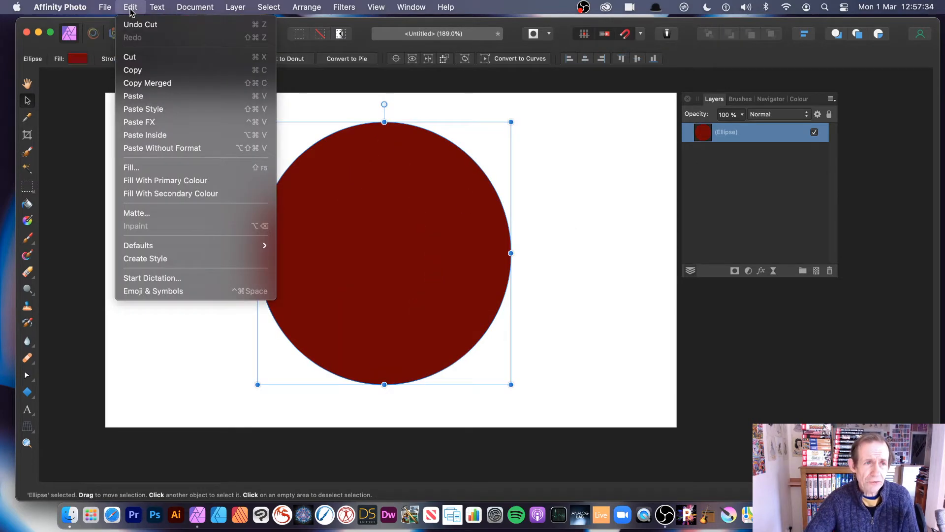
left_click(162, 135)
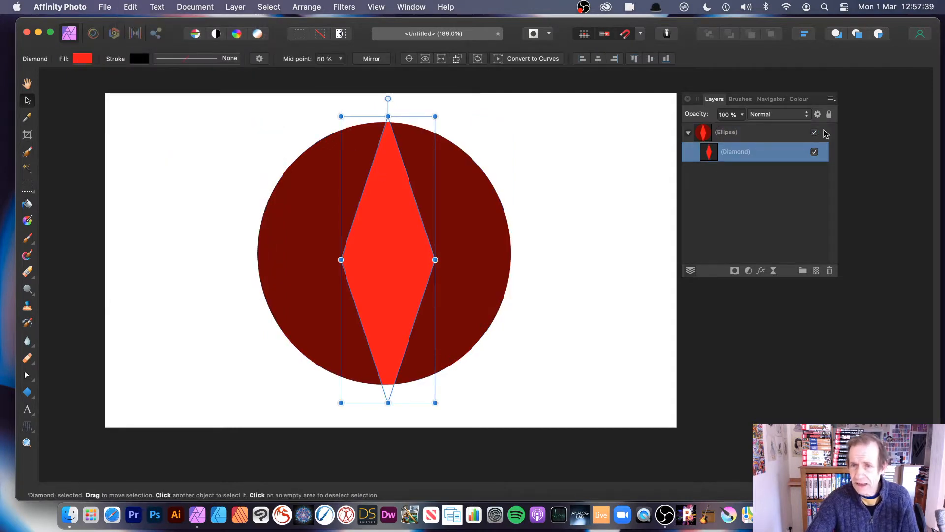
left_click(376, 7)
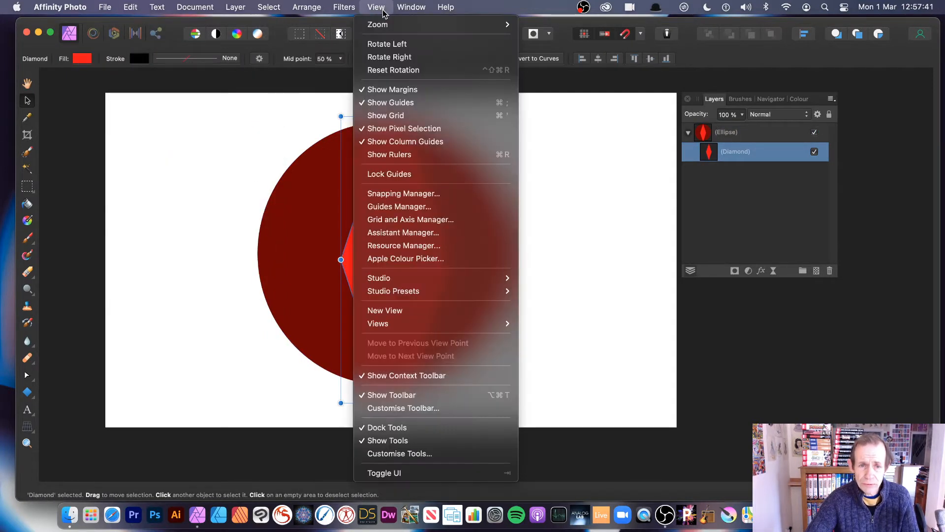
mouse_move(399, 282)
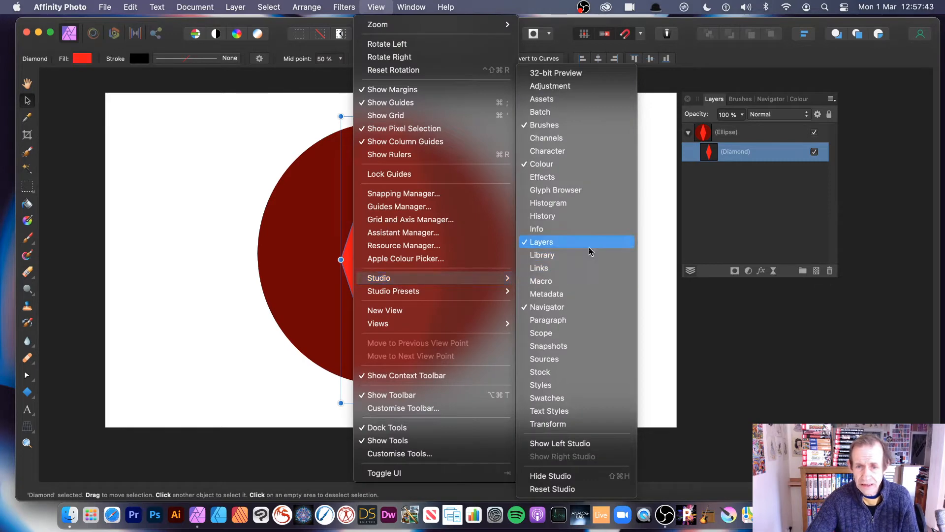
left_click(830, 215)
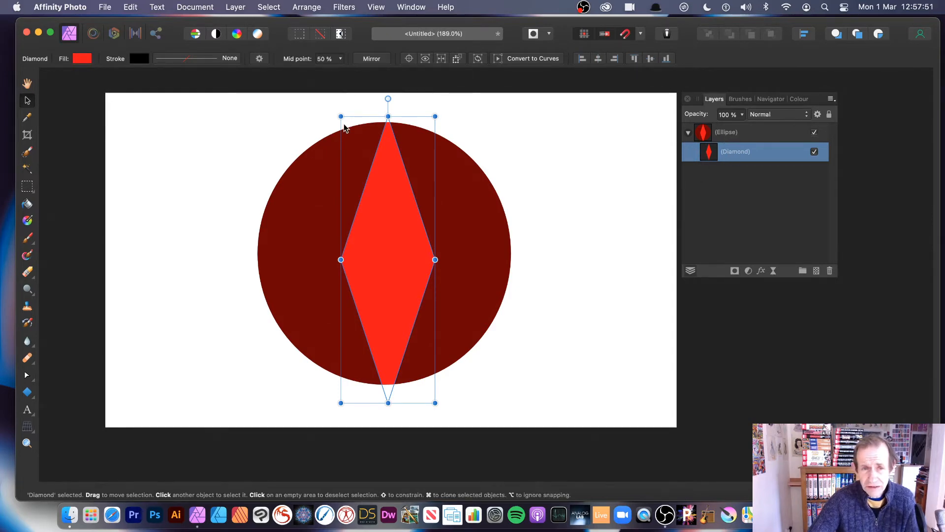
left_click(236, 7)
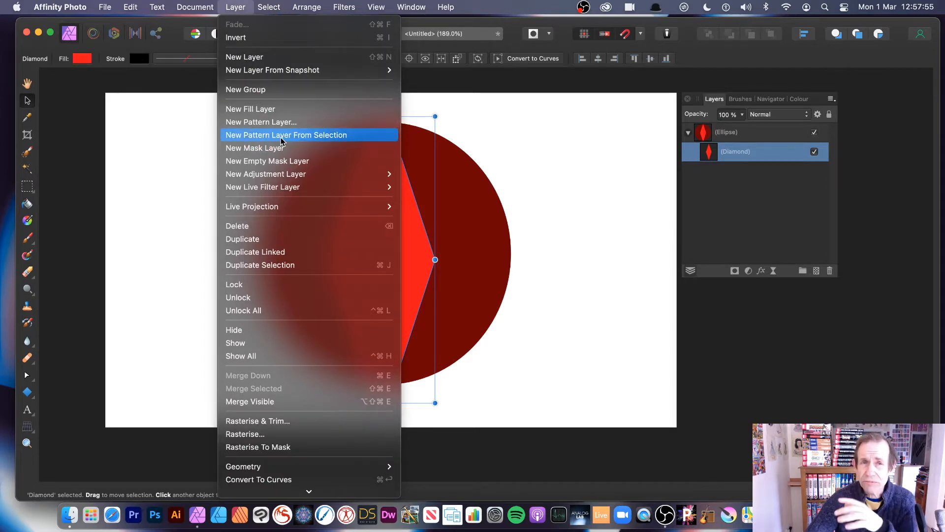
key("Escape")
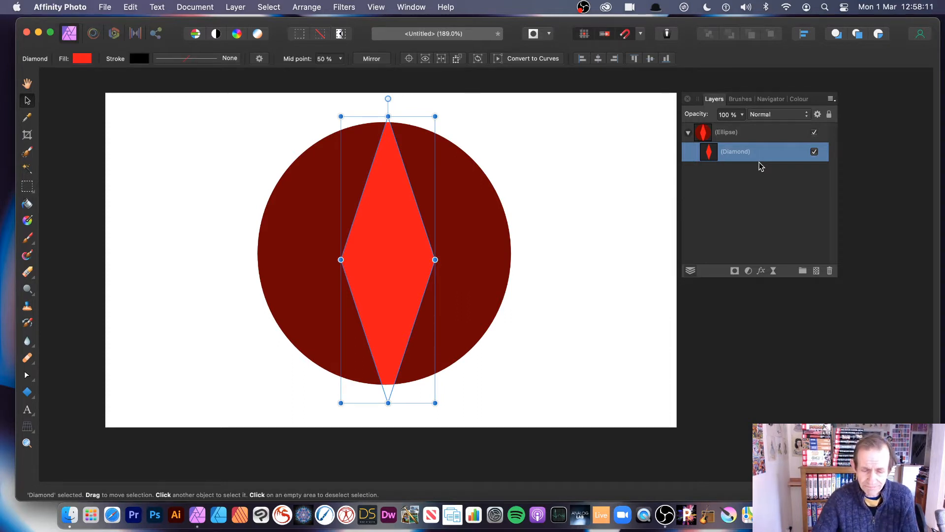
Rasterise the nested diamond and create a new pattern layer from it.
left_click(236, 8)
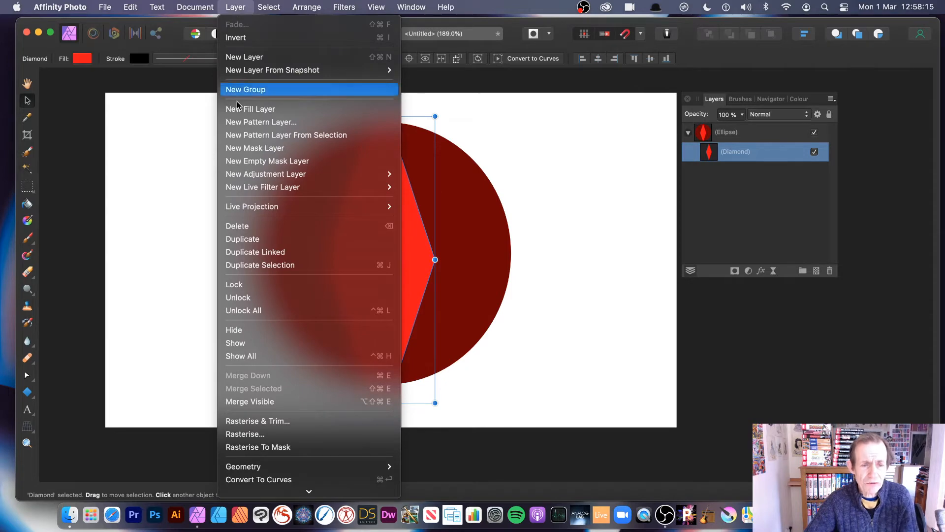
left_click(257, 436)
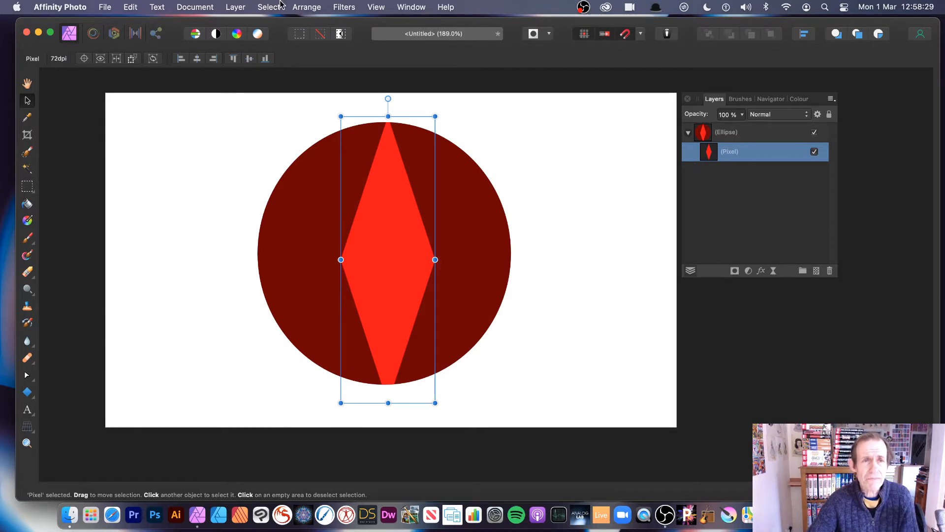
left_click(236, 7)
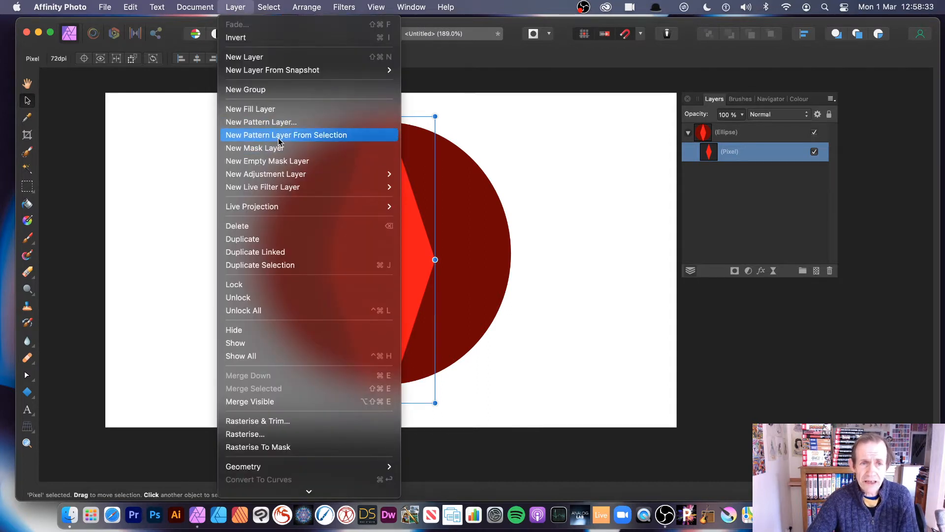
left_click(324, 134)
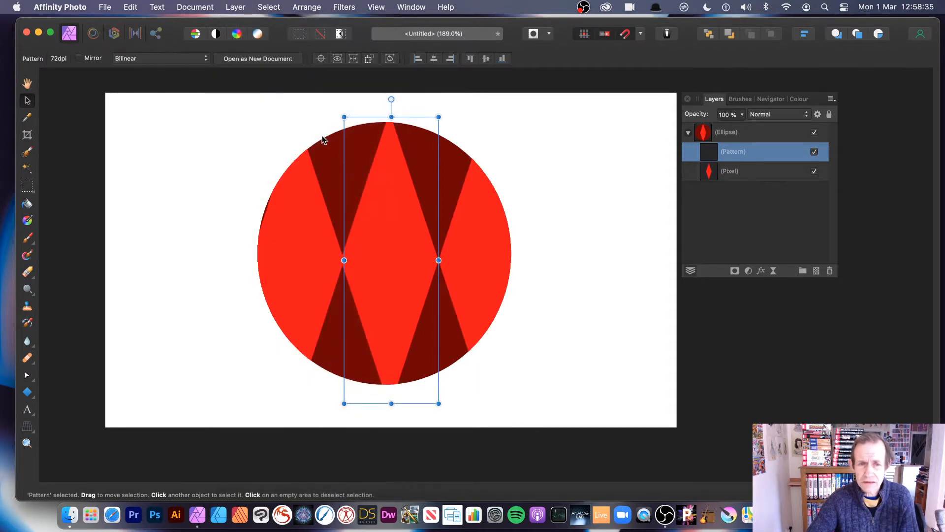
Shrink and tilt the pattern layer into small repeating diamonds and hide the original diamond pixel layer.
left_click_drag(344, 116, 426, 324)
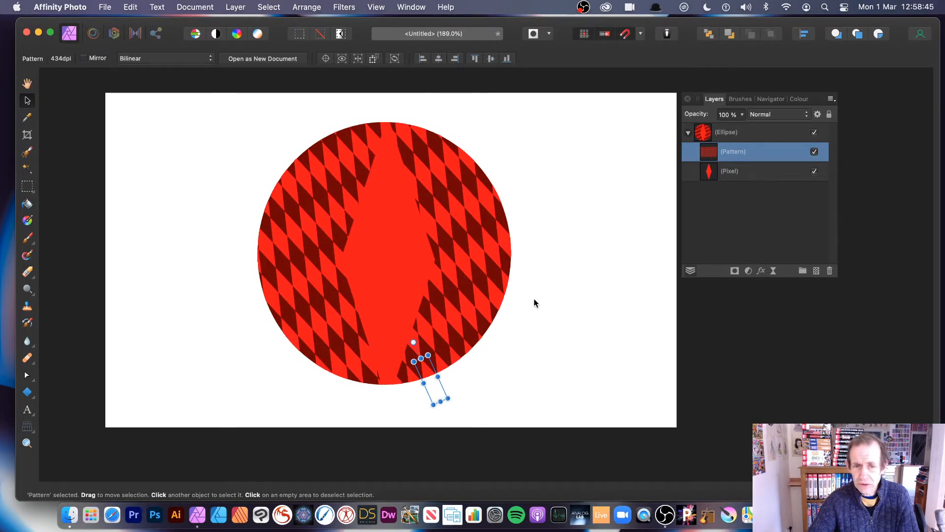
left_click(815, 170)
Shift the patterned ellipse slightly and rotate it clockwise together with its nested pattern.
left_click(379, 201)
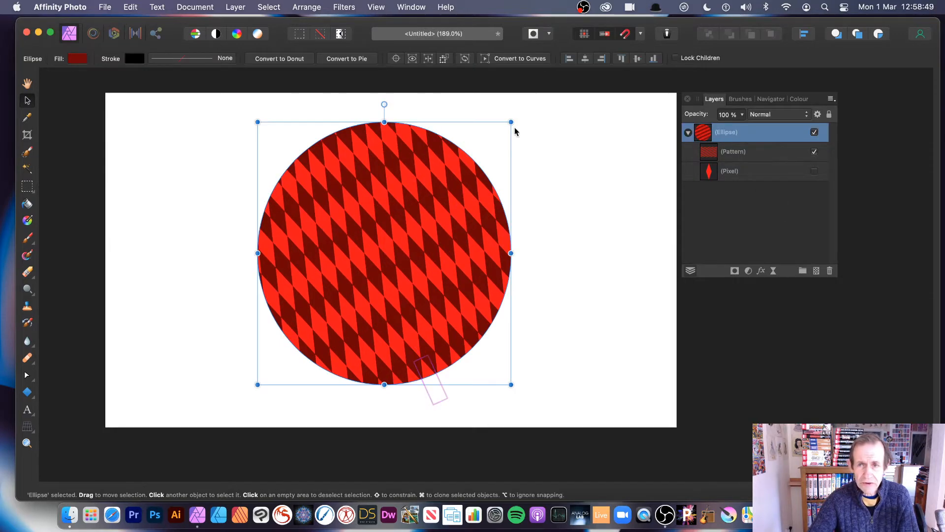
mouse_move(382, 234)
left_mouse_down()
mouse_move(456, 211)
mouse_move(455, 202)
mouse_move(192, 201)
mouse_move(389, 241)
left_mouse_up()
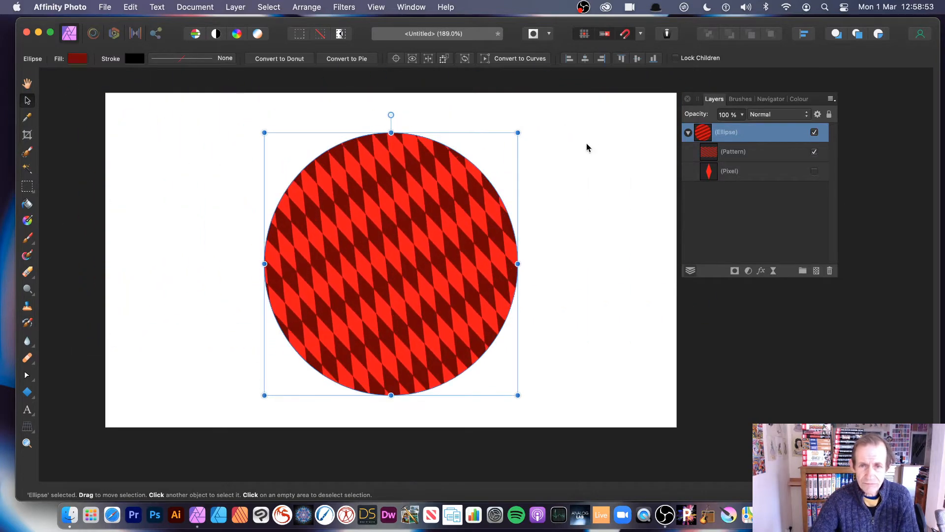
left_click_drag(521, 127, 534, 236)
Rotate and slightly enlarge the pattern layer inside the ellipse, then shear it into slanted stripes.
left_click(710, 156)
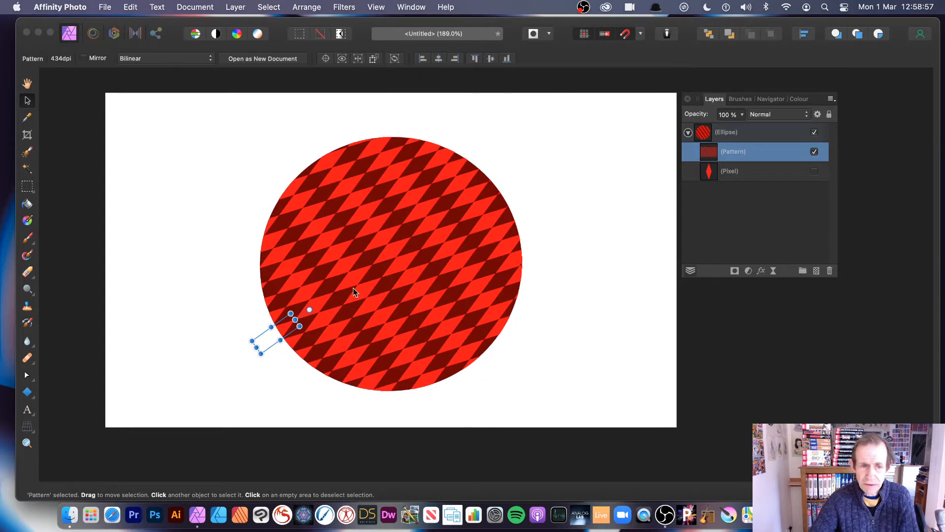
left_click_drag(290, 314, 314, 237)
left_click_drag(323, 293, 313, 339)
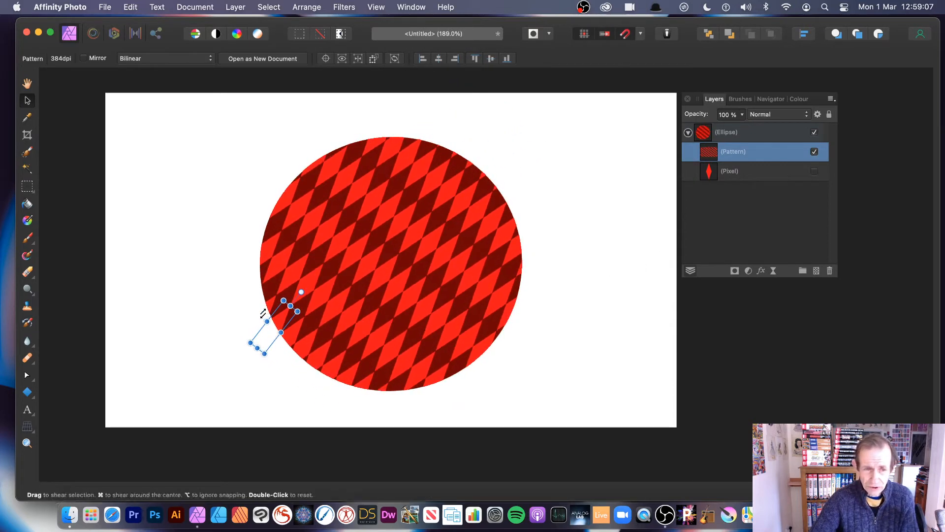
left_click_drag(265, 316, 237, 367)
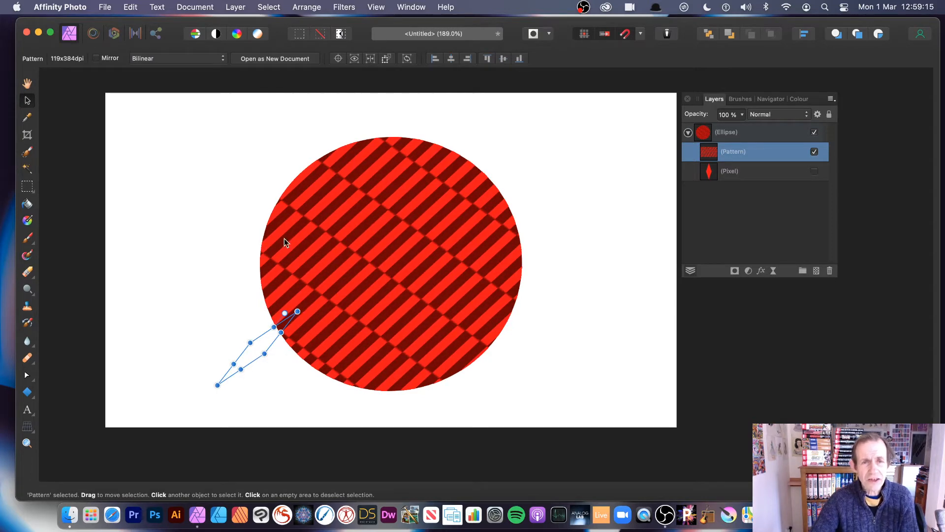
Delete the pattern layer, the pixel layer and the ellipse to empty the canvas.
key("BackSpace")
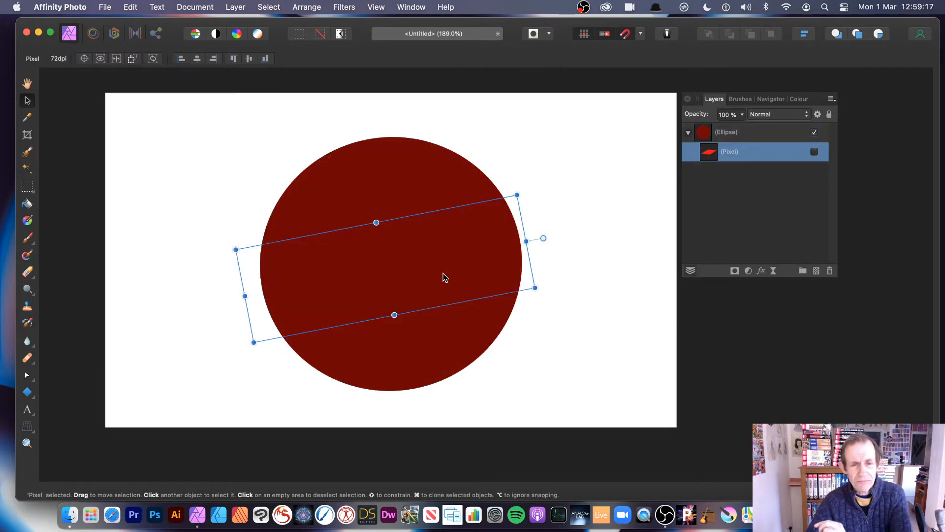
key("BackSpace")
key("BackSpace")
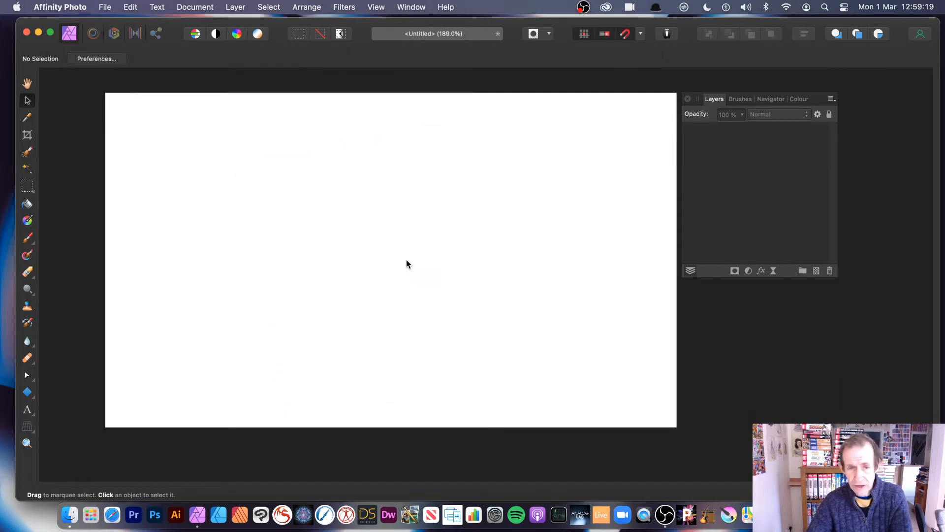
Draw a large red donut shape in the middle of the canvas.
left_click(27, 392)
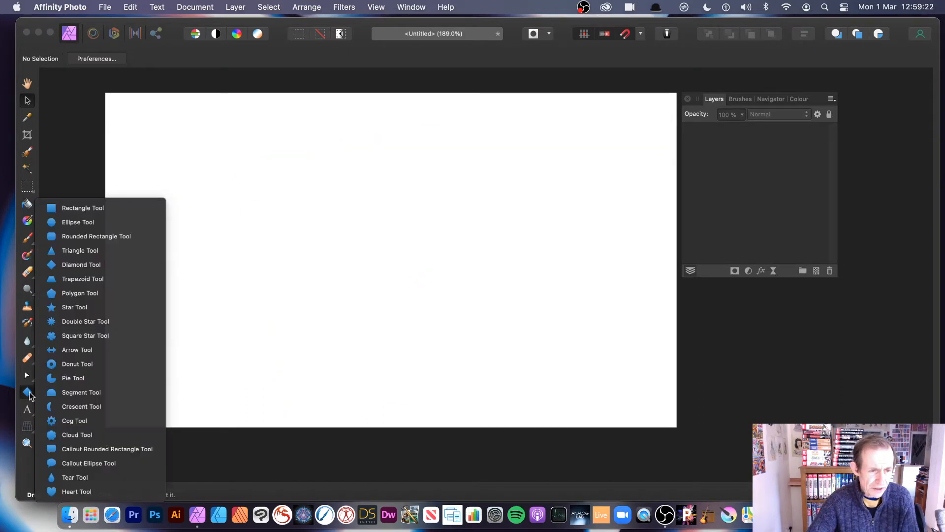
left_click(91, 363)
left_click_drag(265, 137, 536, 410)
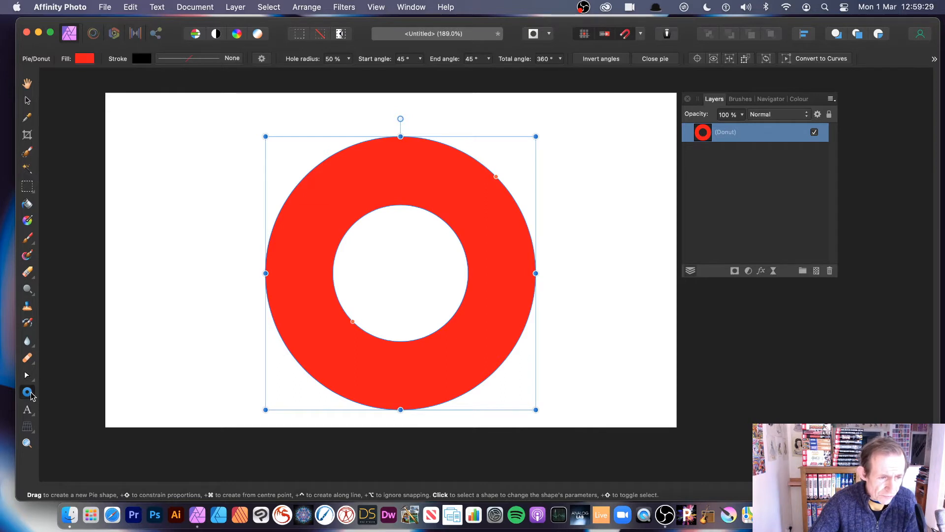
Draw a small circle with the Ellipse tool on the blank canvas beside the donut.
left_click_drag(31, 394, 125, 221)
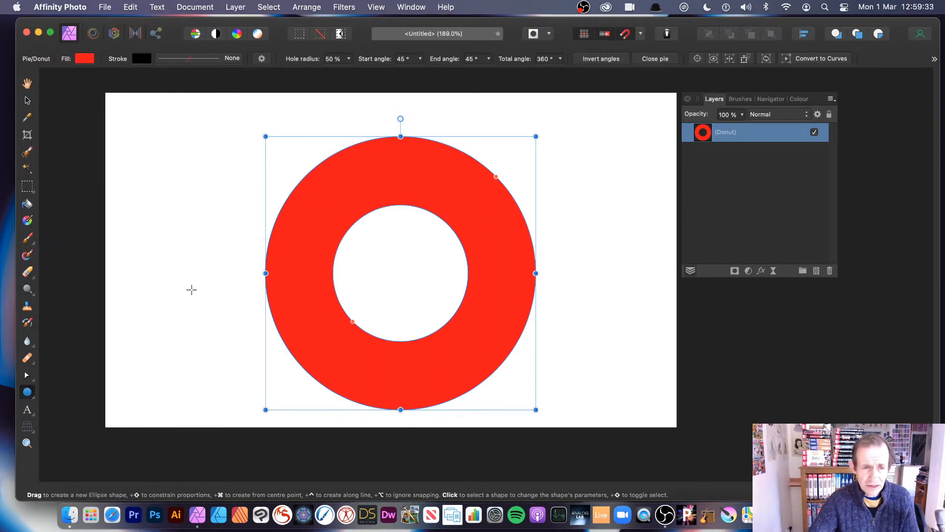
left_click_drag(181, 224, 214, 260)
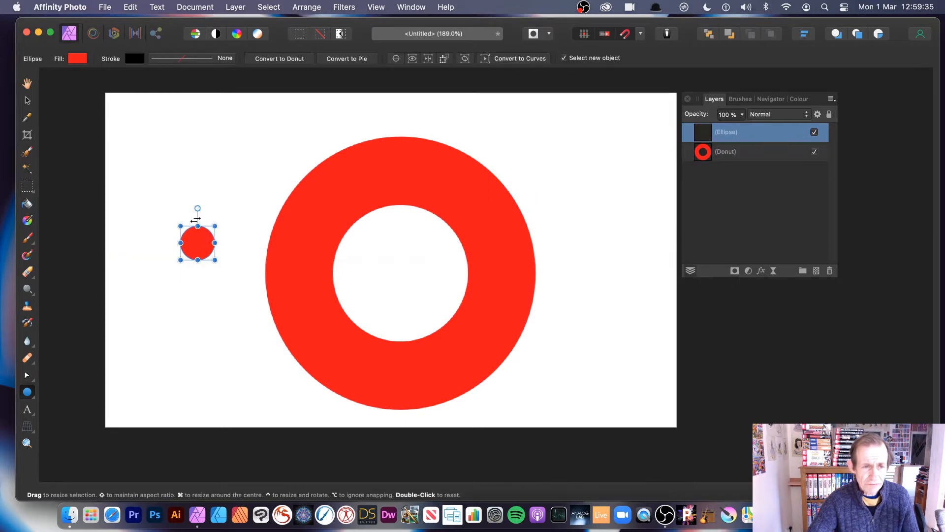
Move the small circle slightly down and right, and enlarge it until it meets the donut's outer edge.
left_click(25, 99)
left_click_drag(193, 244, 202, 258)
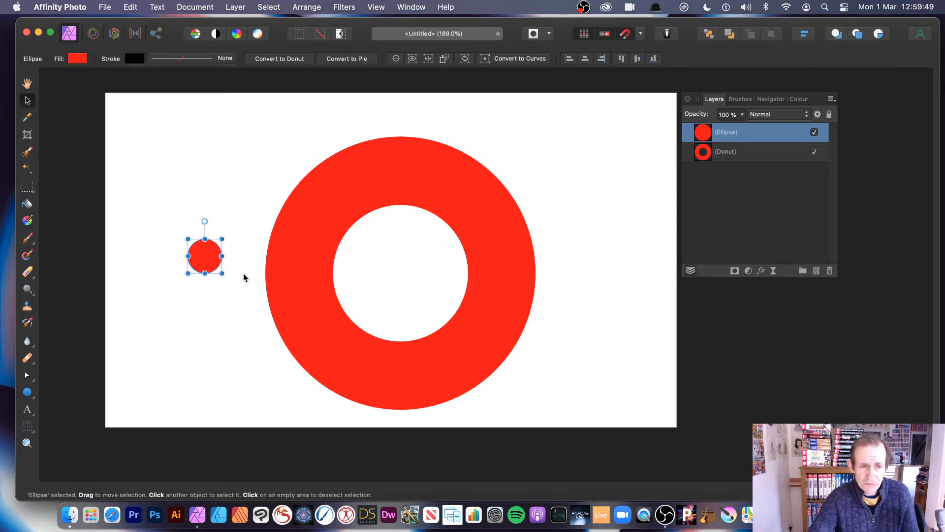
left_click_drag(222, 273, 266, 317)
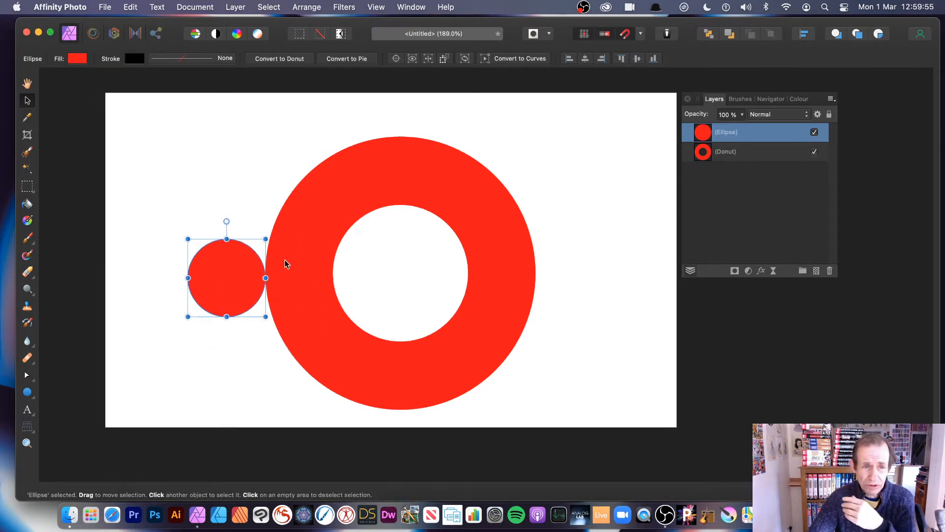
Show the Swatches panel, remove the small circle's fill, and place the panel clear of the Layers panel.
left_click(78, 59)
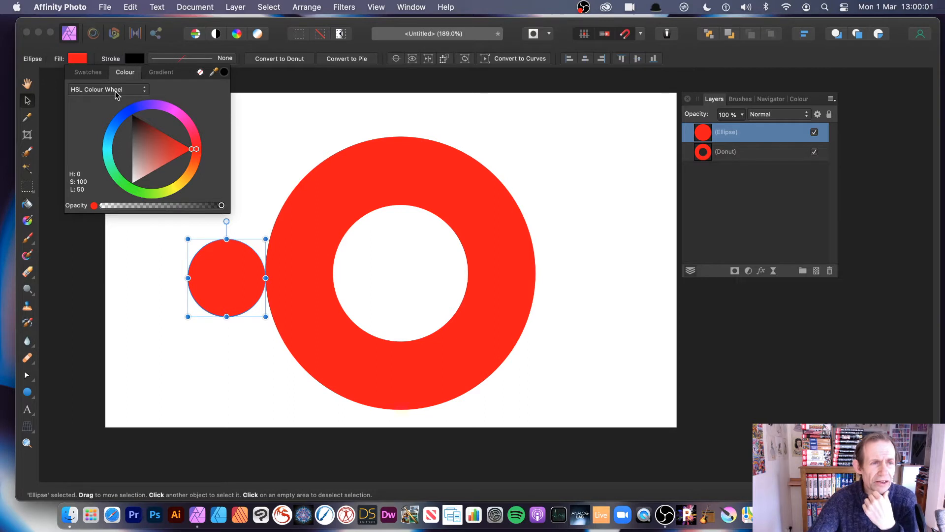
left_click(419, 8)
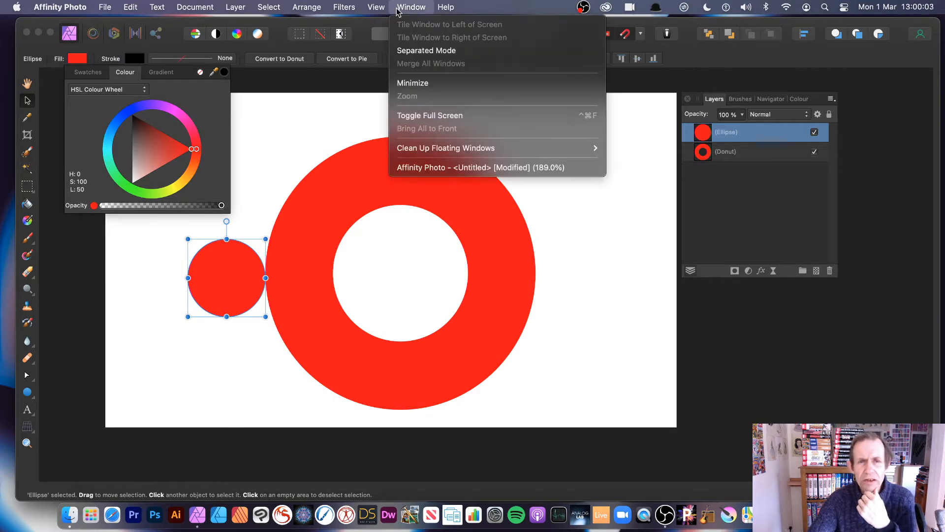
mouse_move(382, 10)
mouse_move(380, 279)
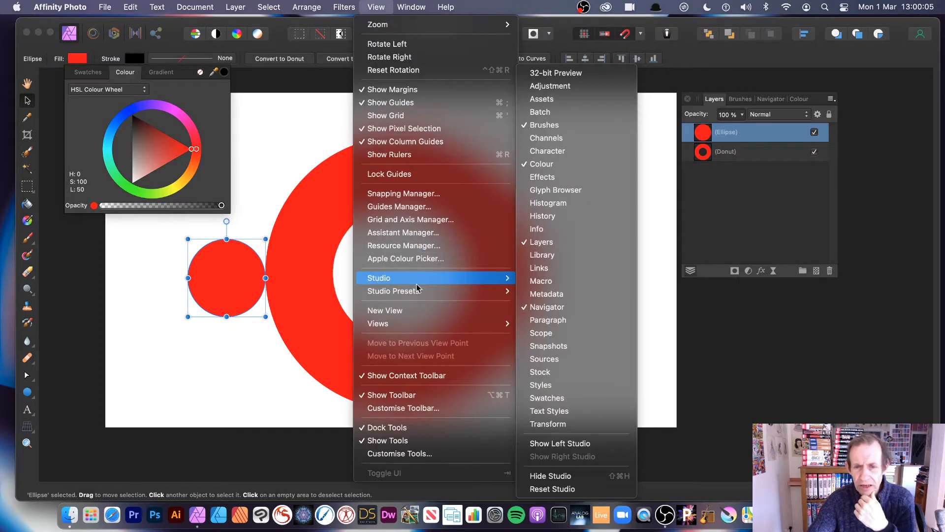
left_click(553, 397)
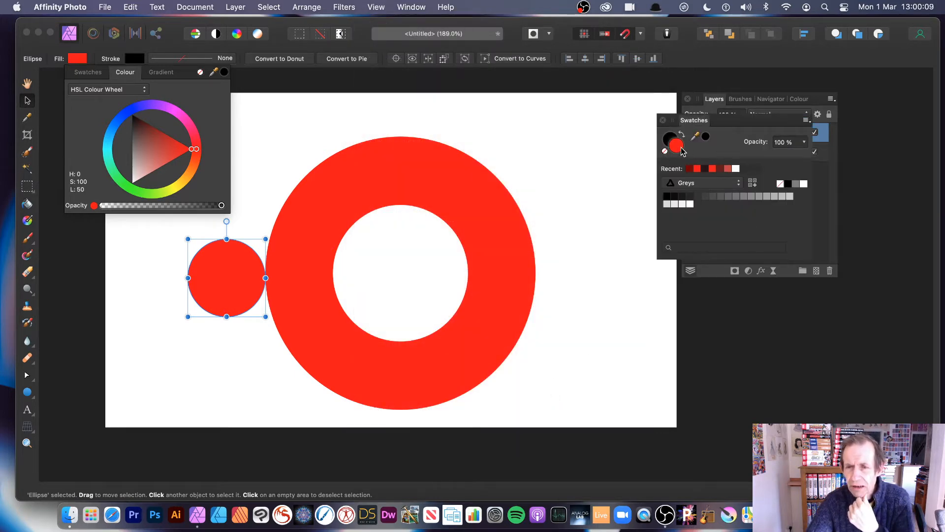
left_click(665, 152)
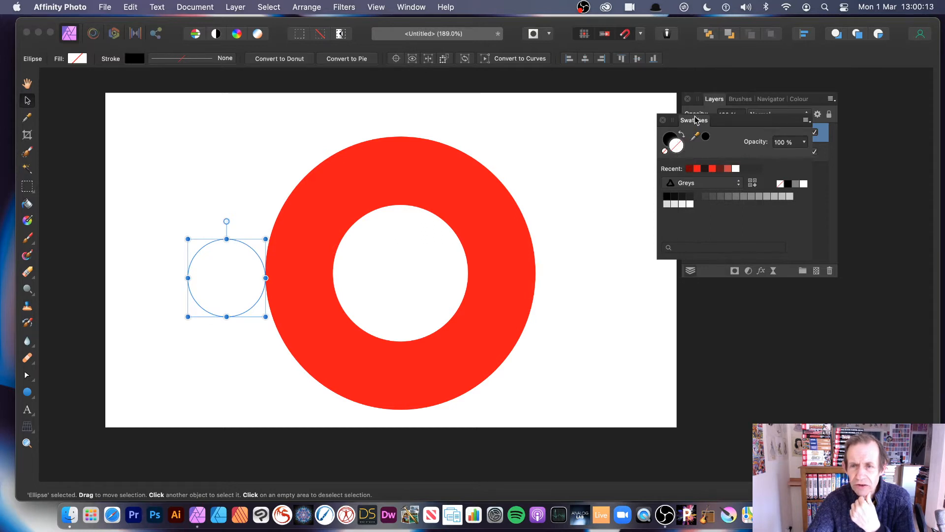
left_click_drag(696, 119, 489, 112)
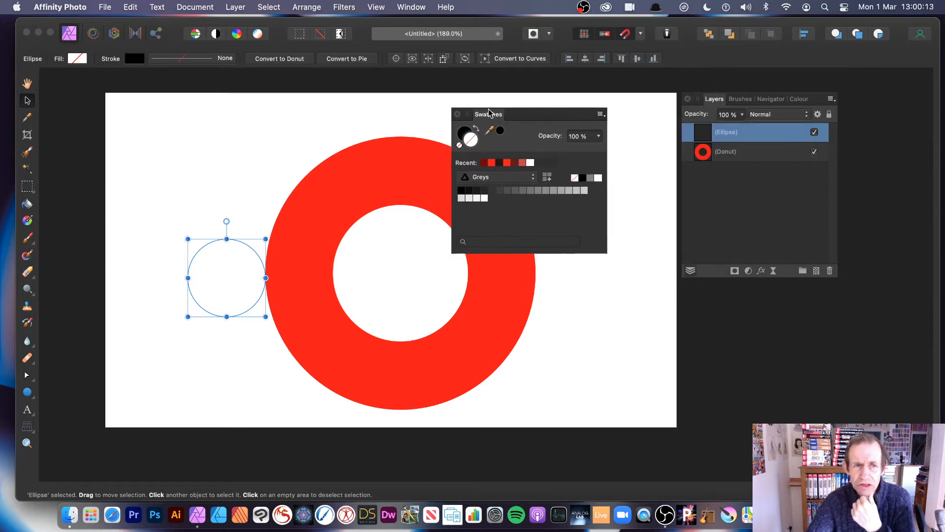
left_click(77, 59)
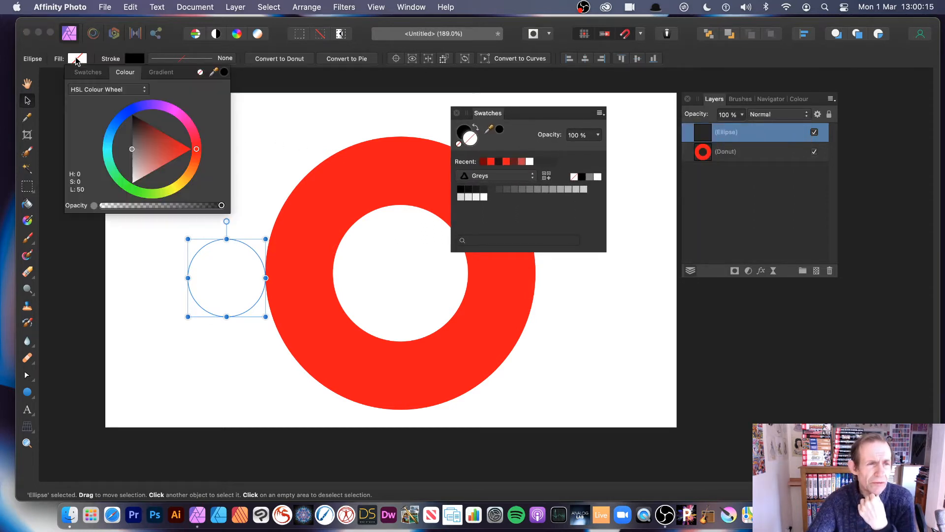
left_click(95, 73)
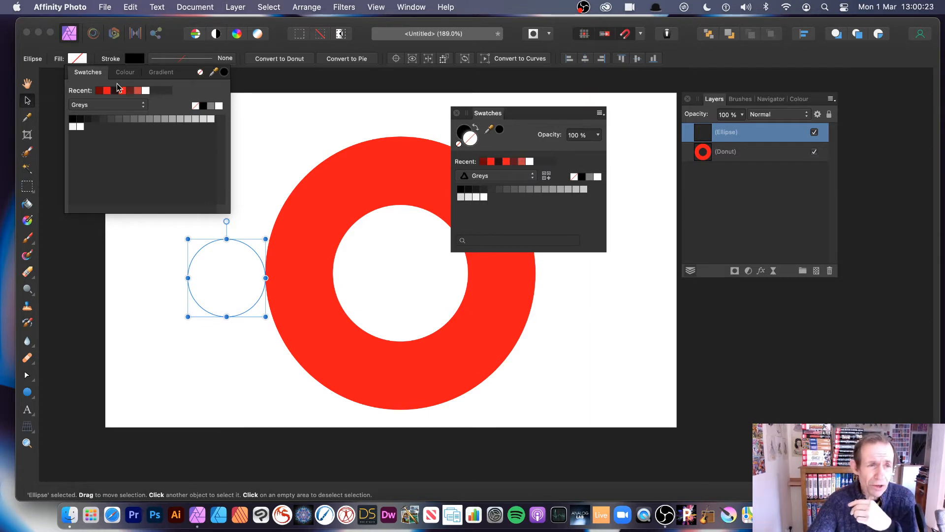
left_click(129, 74)
left_click(171, 75)
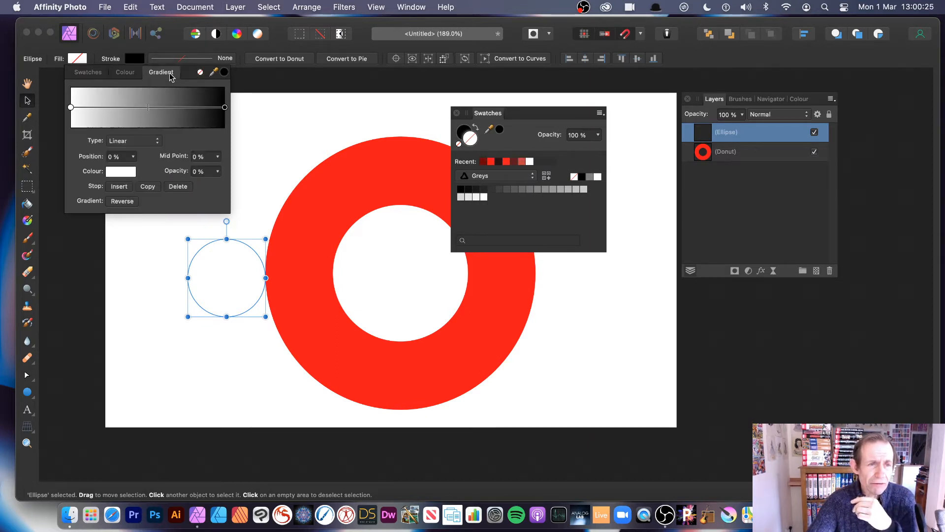
left_click(95, 77)
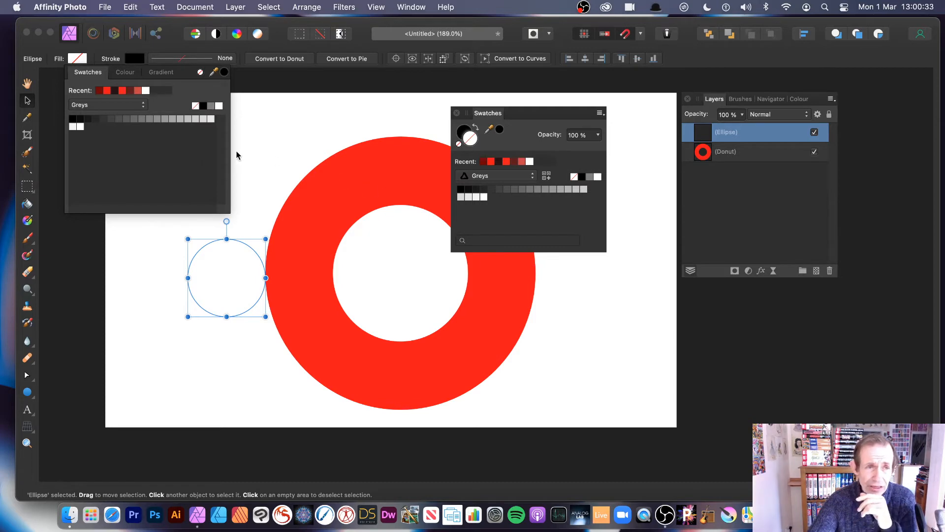
left_click(238, 51)
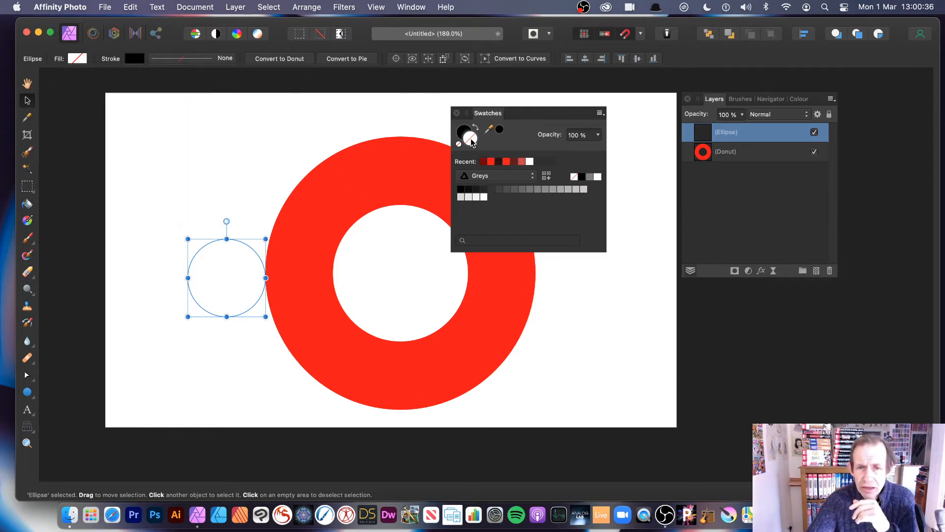
Give the small circle a 12 pt black stroke and move it so it overlaps the donut's left edge.
left_click(173, 59)
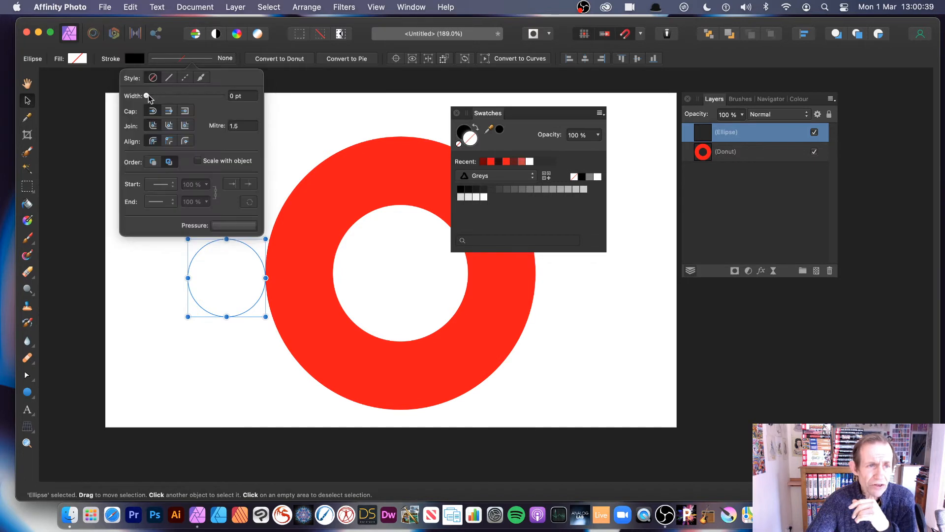
left_click_drag(148, 96, 180, 96)
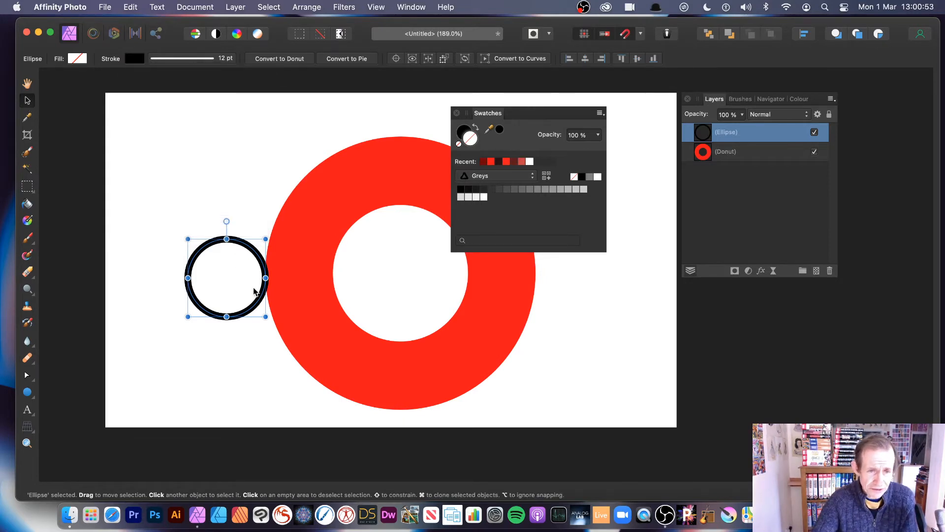
left_click_drag(262, 266, 301, 248)
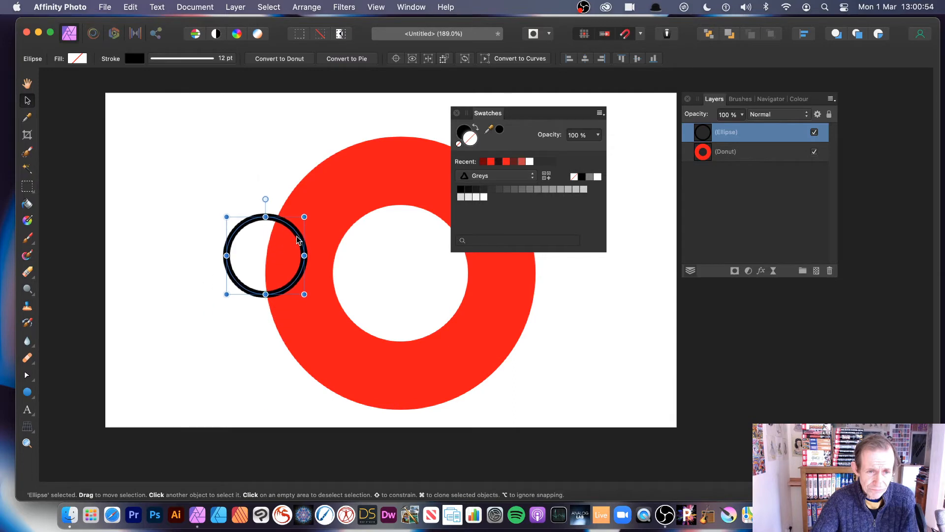
Cut the outlined circle from the canvas and shift the donut left, clear of the Swatches panel.
left_click(131, 8)
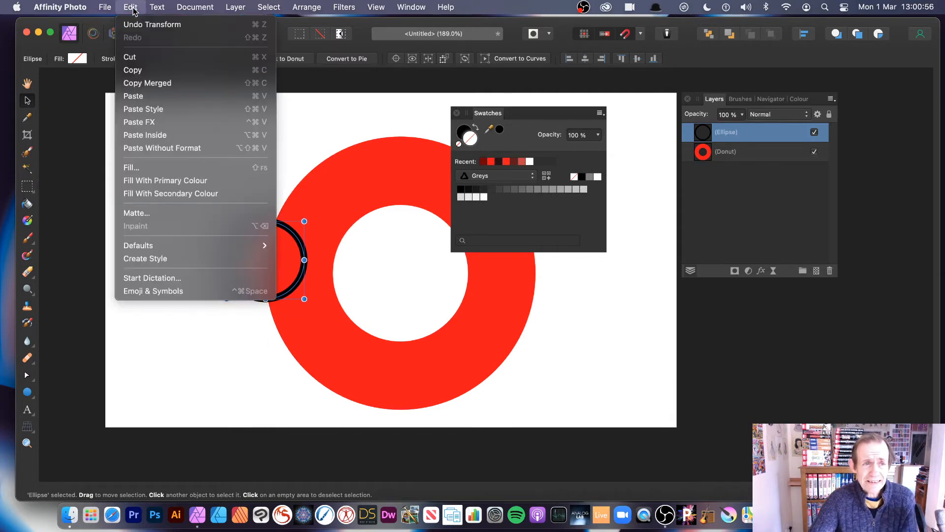
left_click(146, 57)
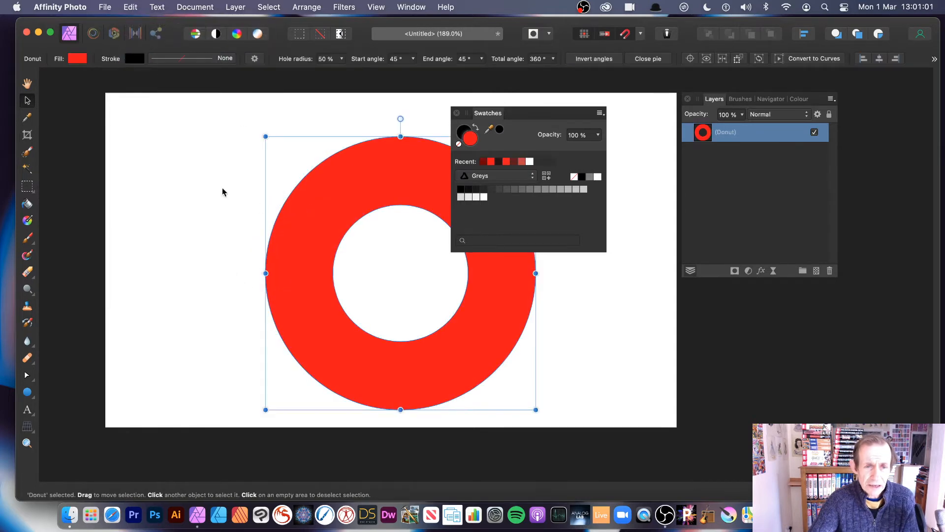
left_click_drag(287, 177, 216, 165)
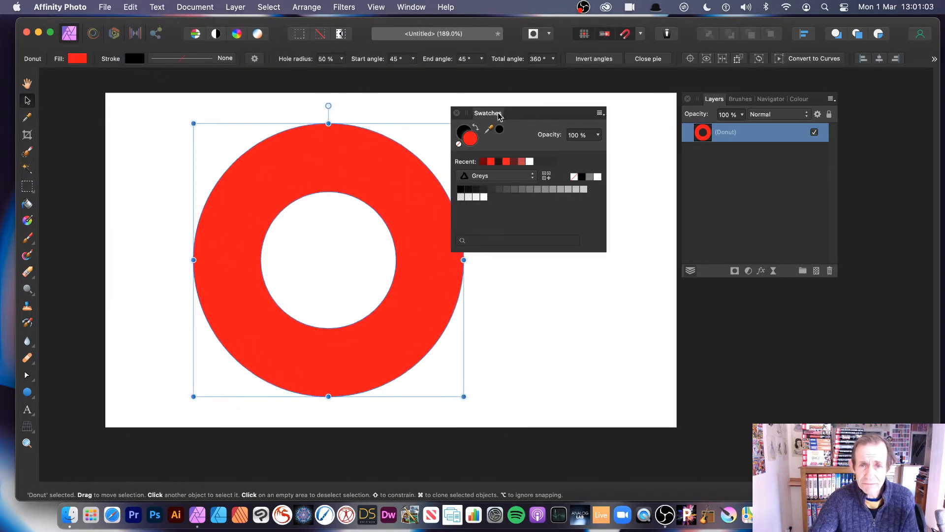
left_click_drag(493, 114, 581, 119)
Paste the outlined circle inside the donut, then enlarge it and position it across the ring and the hole's upper part.
left_click(131, 7)
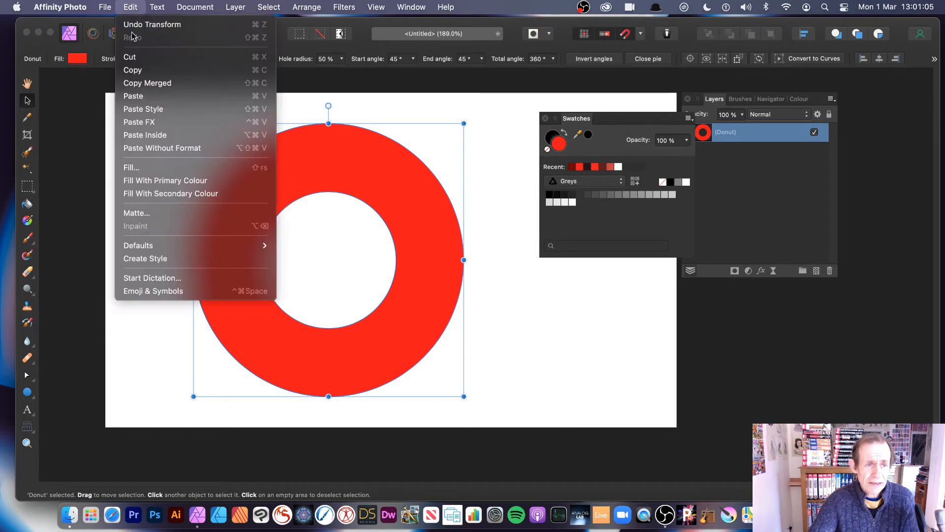
left_click(183, 135)
left_click_drag(247, 226, 264, 150)
left_click_drag(320, 215, 365, 261)
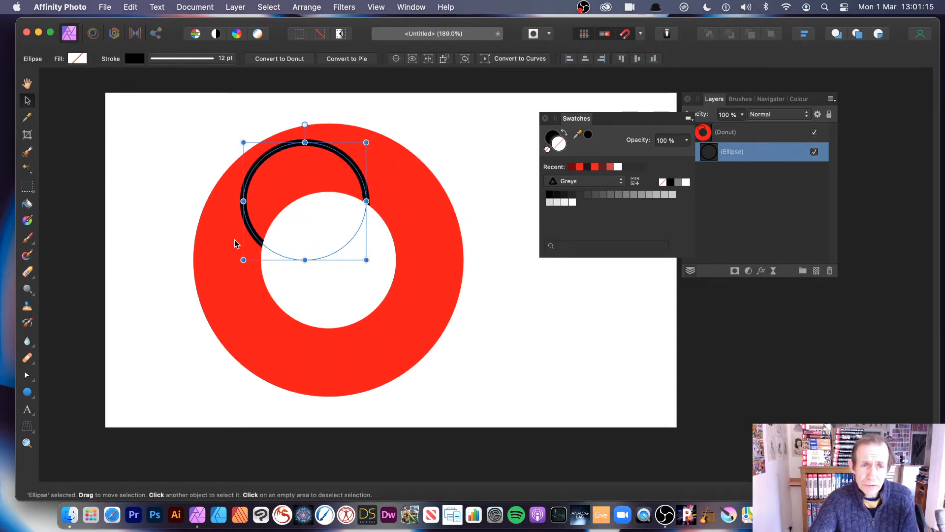
Convert the nested circle to curves and pull its left node inward with the Node tool to flatten that side.
left_click(235, 7)
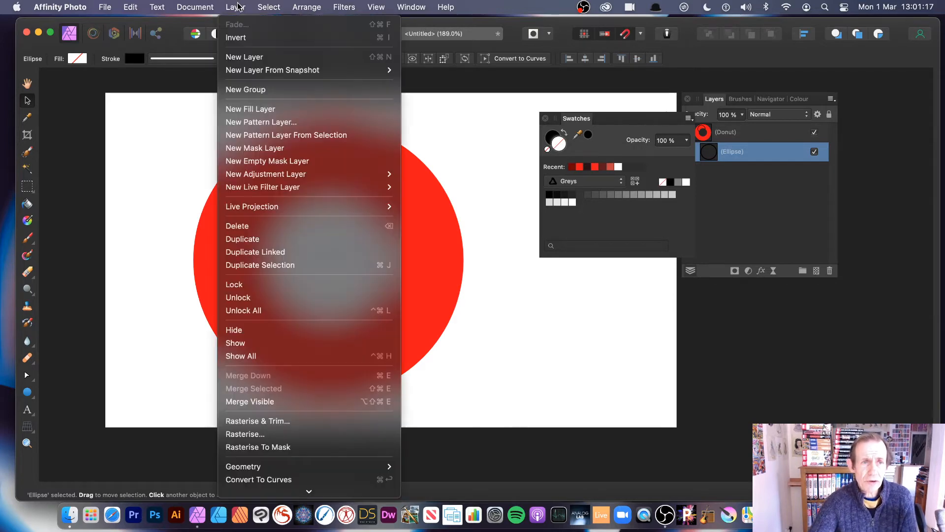
mouse_move(259, 494)
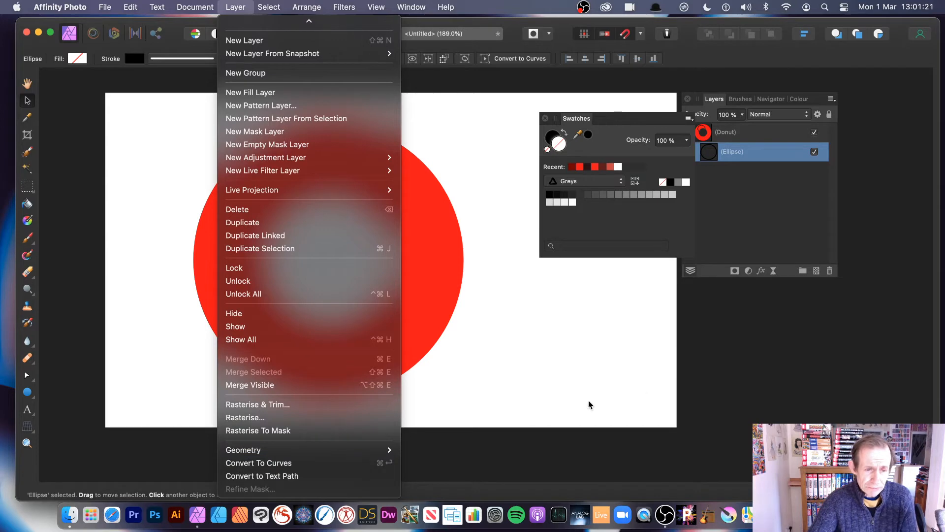
left_click(282, 464)
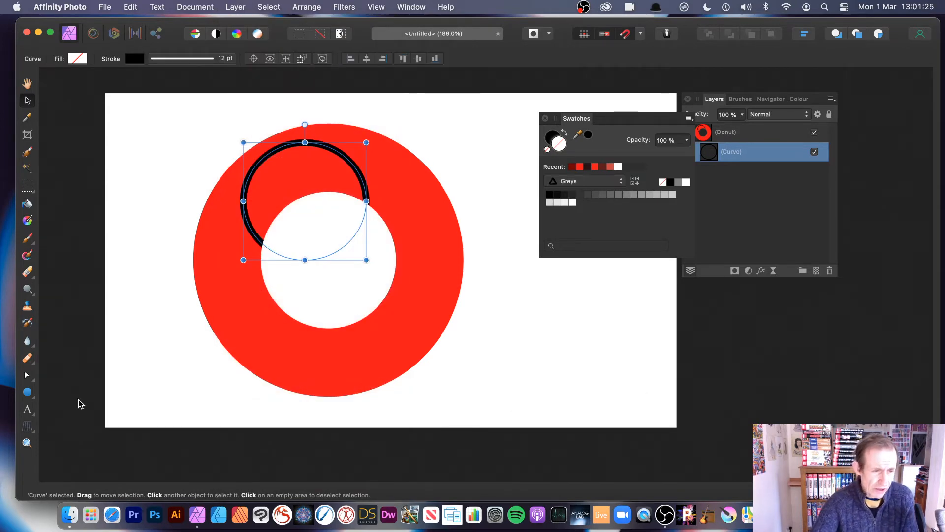
left_click(27, 375)
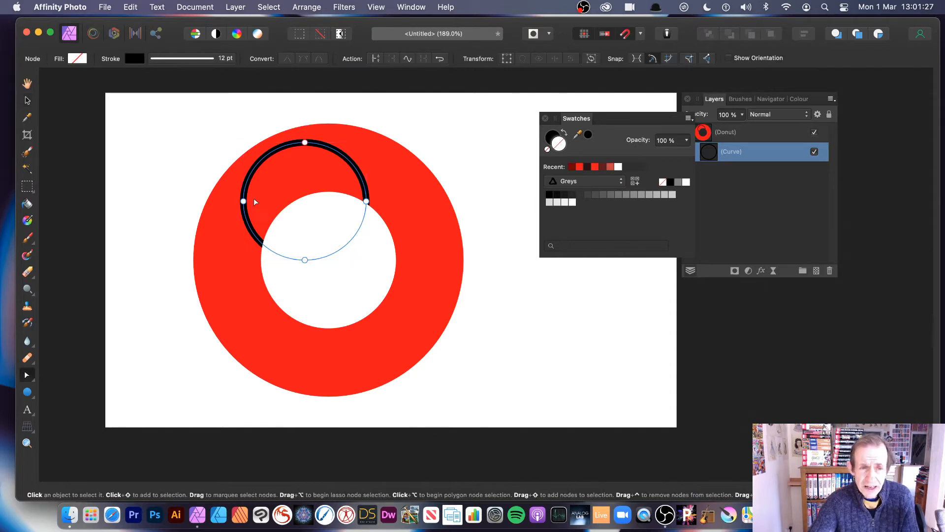
mouse_move(244, 202)
left_mouse_down()
mouse_move(335, 223)
mouse_move(252, 217)
mouse_move(150, 242)
mouse_move(270, 246)
mouse_move(242, 265)
mouse_move(230, 325)
mouse_move(211, 356)
mouse_move(276, 205)
left_mouse_up()
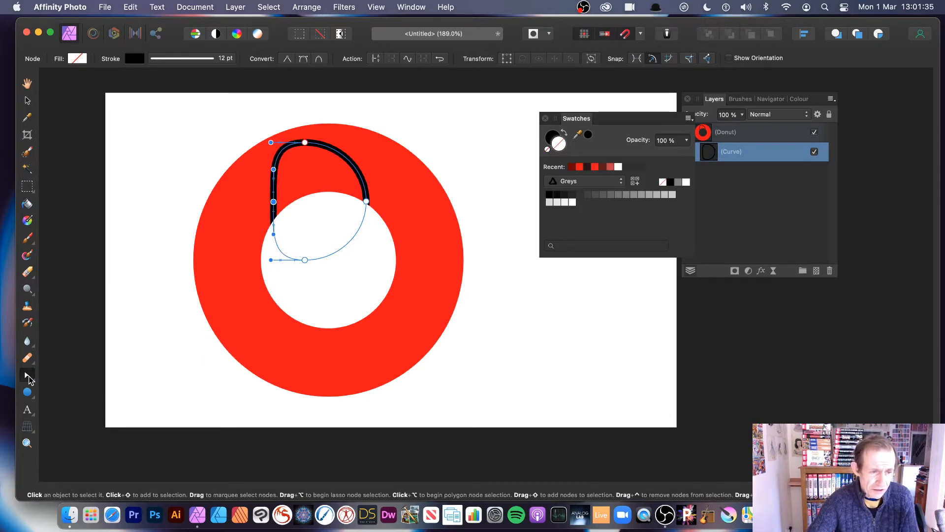
left_click(27, 376)
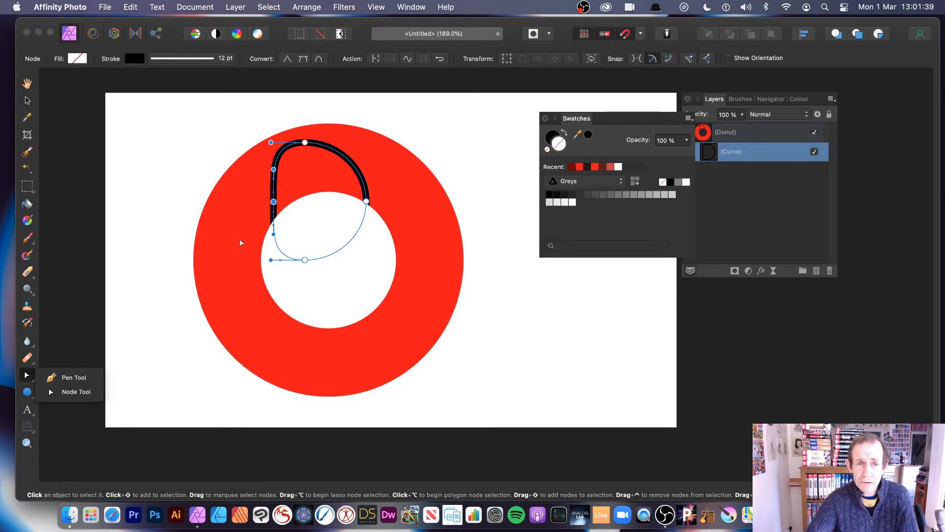
left_click(367, 171)
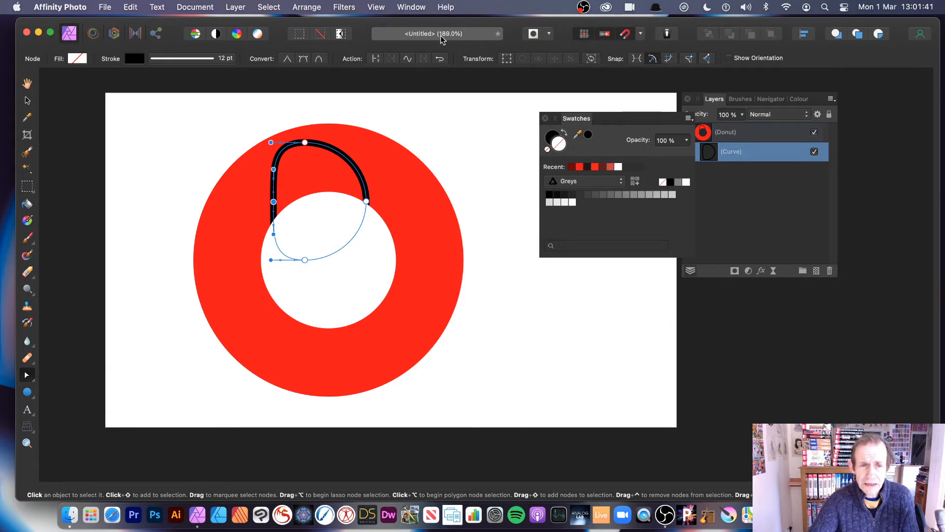
Rasterise the reshaped curve inside the donut into a pixel layer.
left_click(28, 100)
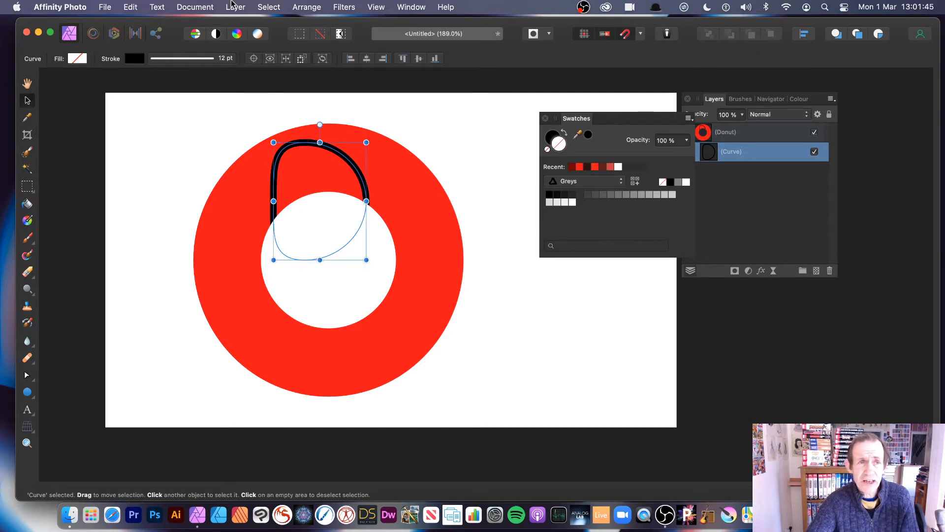
left_click(236, 8)
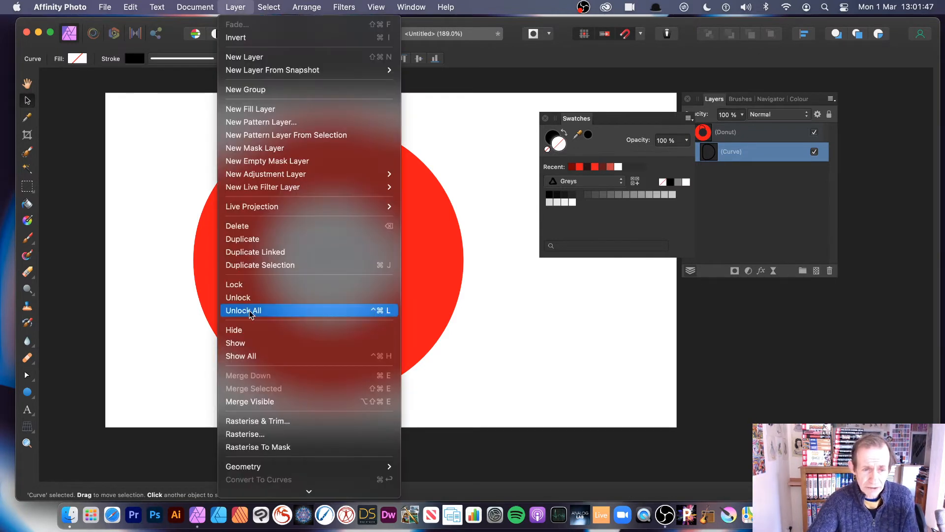
left_click(251, 434)
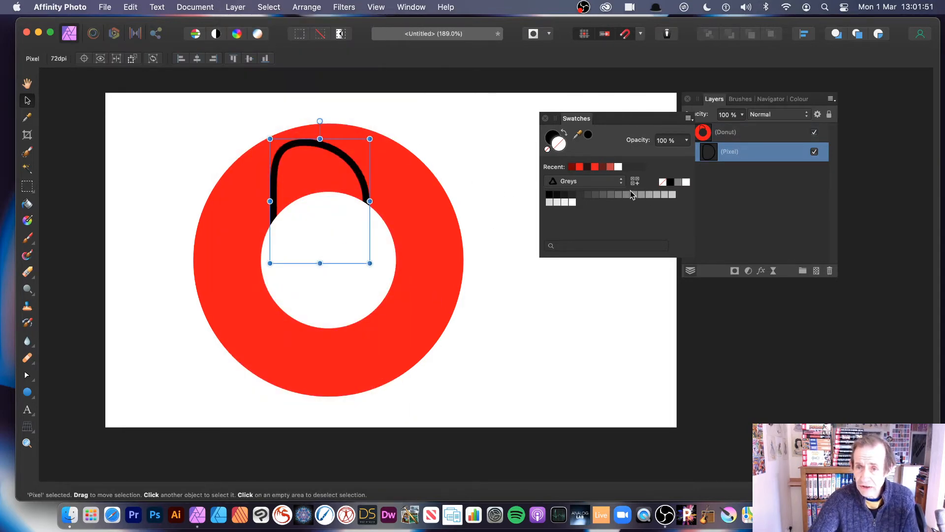
Create a new pattern layer from the nested pixel layer so the outline repeats inside the donut.
left_click_drag(739, 152, 731, 139)
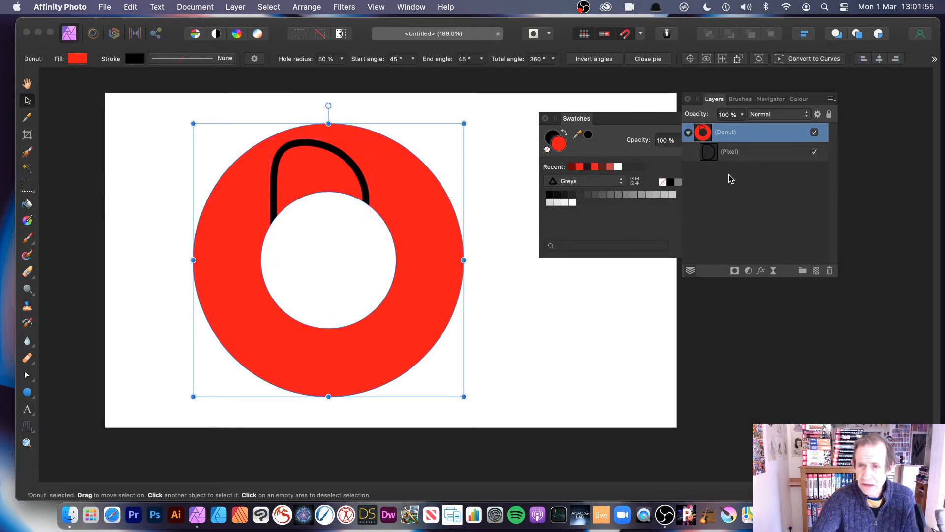
left_click(731, 155)
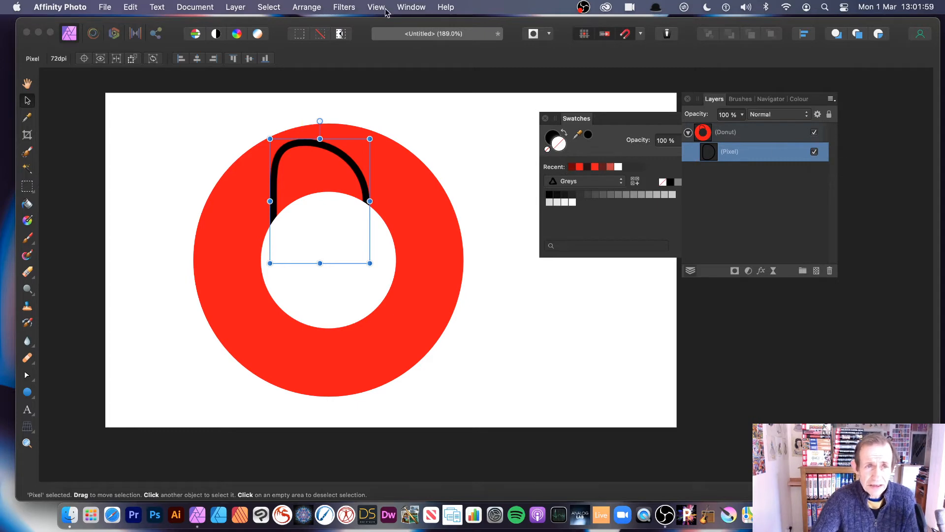
left_click(235, 7)
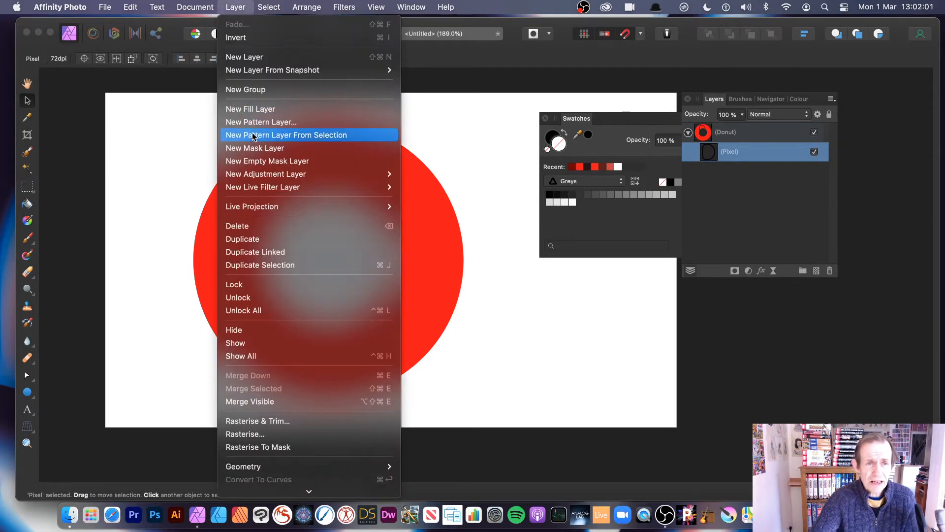
left_click(270, 136)
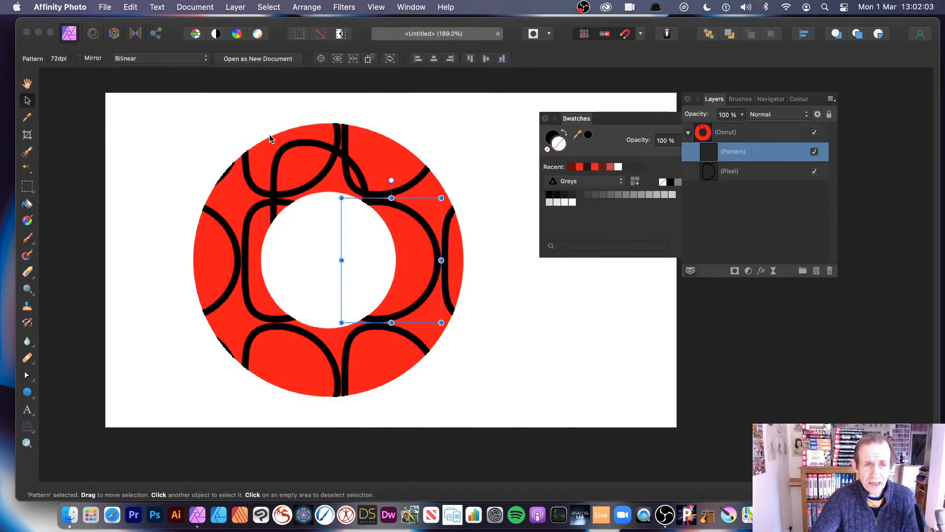
Shrink the pattern tile slightly from its upper-left corner and hide the nested pixel layer inside the donut.
mouse_move(347, 203)
left_mouse_down()
mouse_move(386, 246)
mouse_move(377, 247)
mouse_move(331, 192)
mouse_move(346, 213)
mouse_move(344, 202)
left_mouse_up()
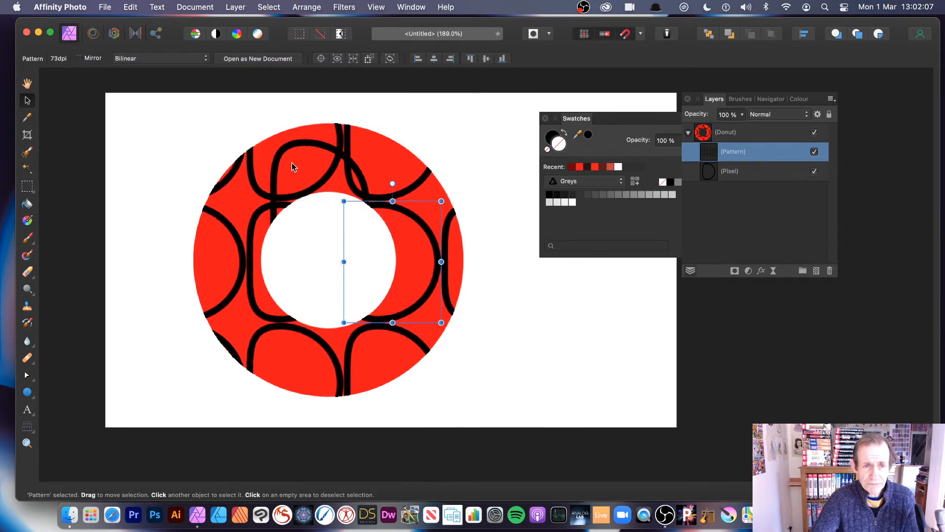
left_click(723, 172)
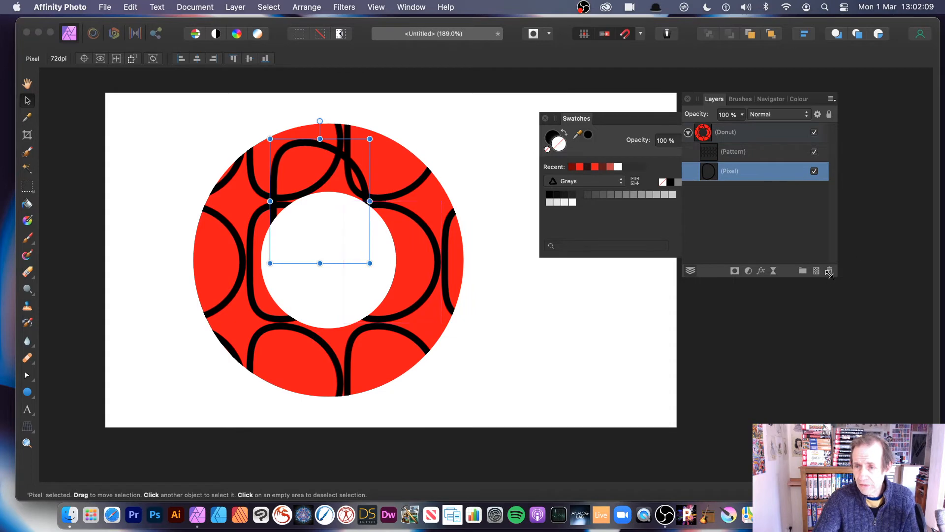
left_click(814, 172)
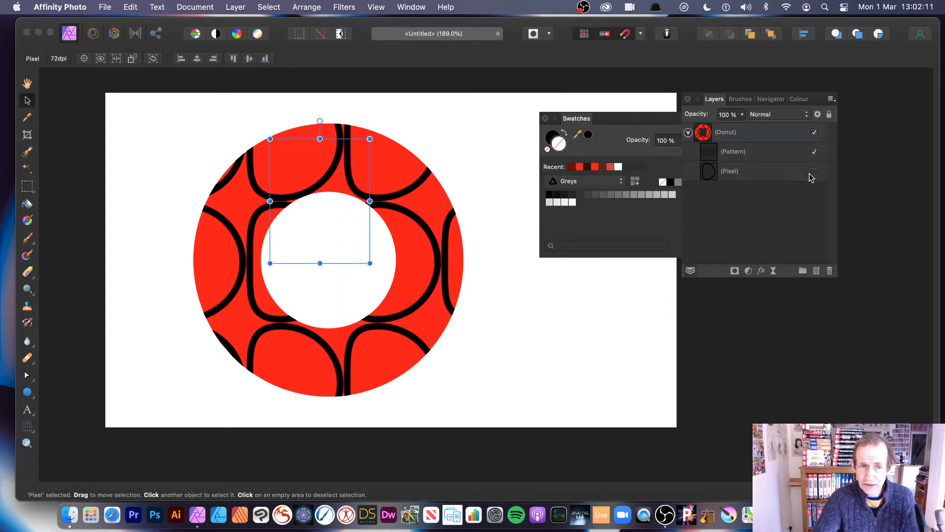
Duplicate the nested pattern layer up and to the right, then scale the copy down, narrow it and rotate it anticlockwise.
left_click(768, 152)
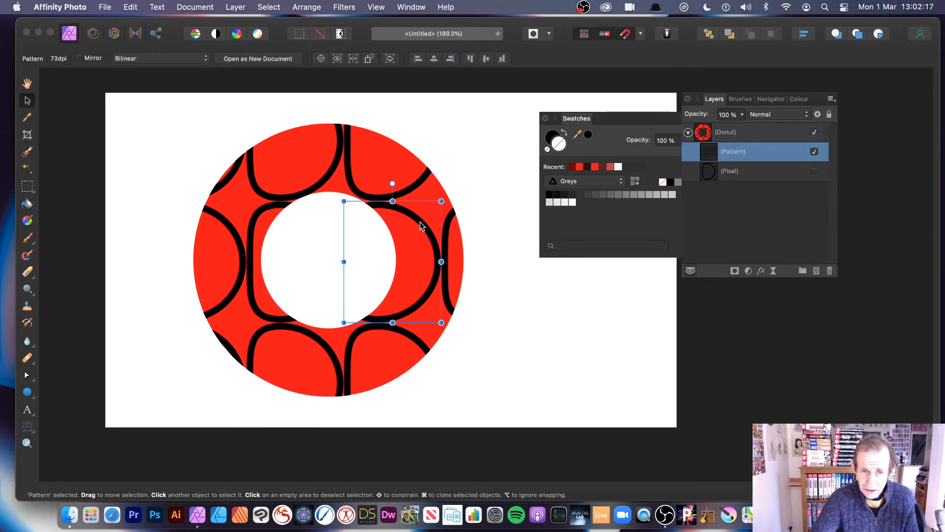
mouse_move(421, 226)
left_mouse_down()
mouse_move(433, 197)
mouse_move(451, 190)
left_mouse_up()
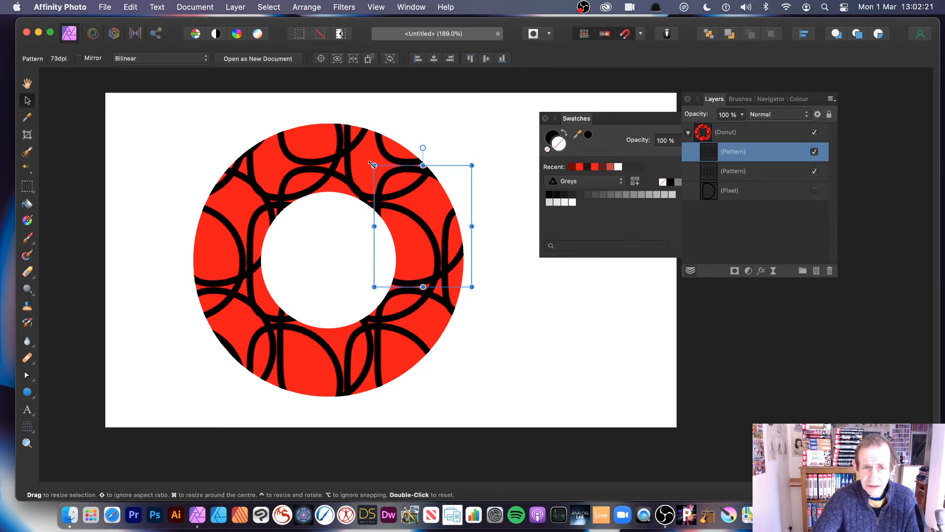
left_click_drag(374, 166, 439, 194)
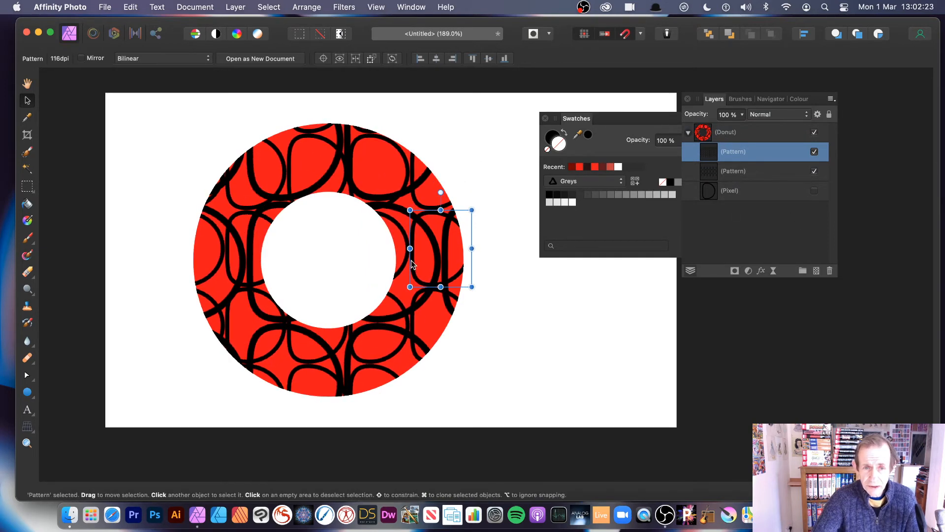
left_click_drag(412, 249, 429, 249)
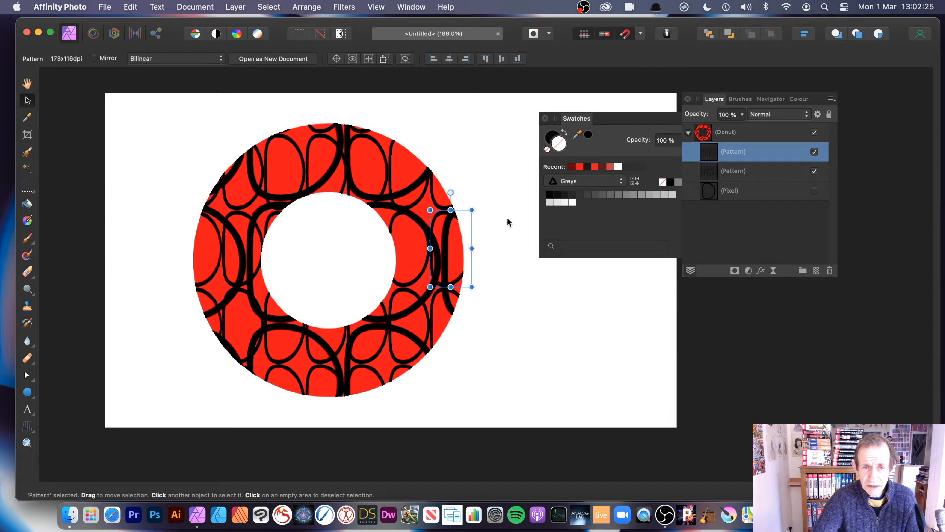
left_click_drag(474, 205, 425, 209)
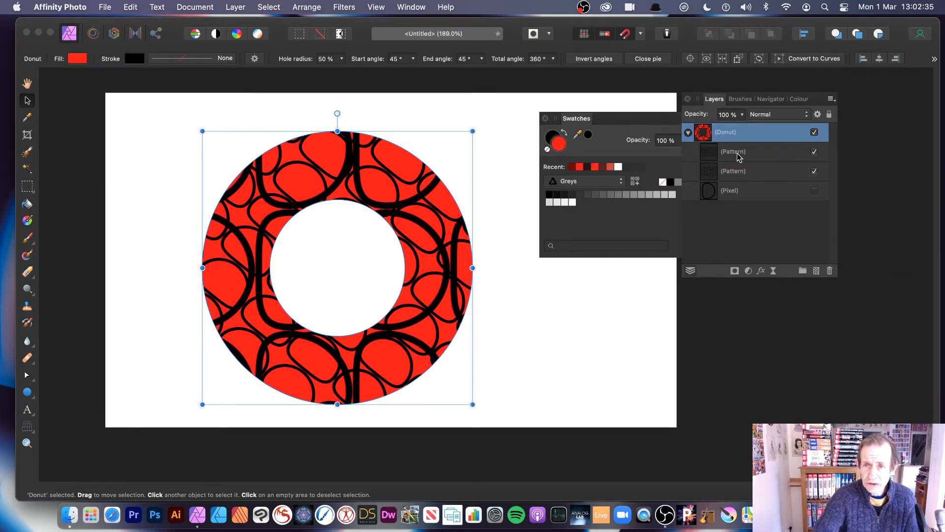
Delete the donut together with its nested pattern and pixel layers.
left_click(735, 157)
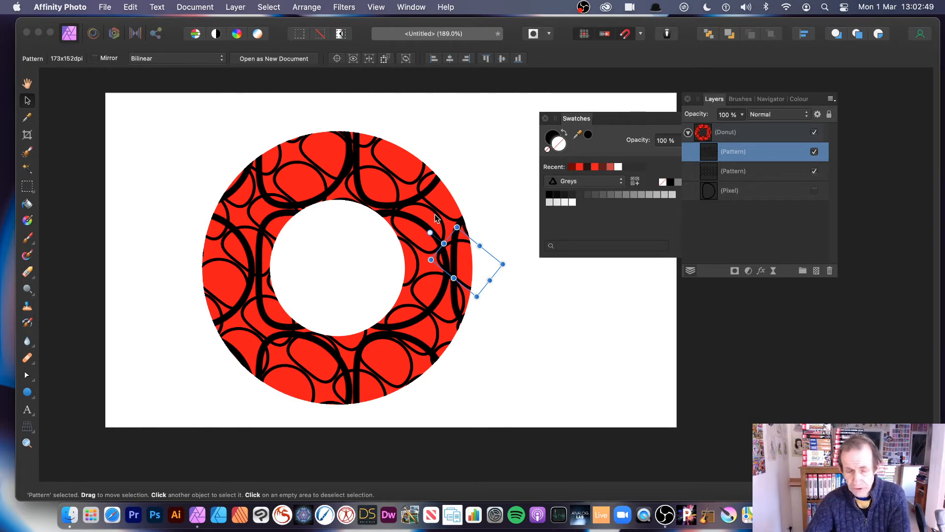
left_click(393, 157)
key("Delete")
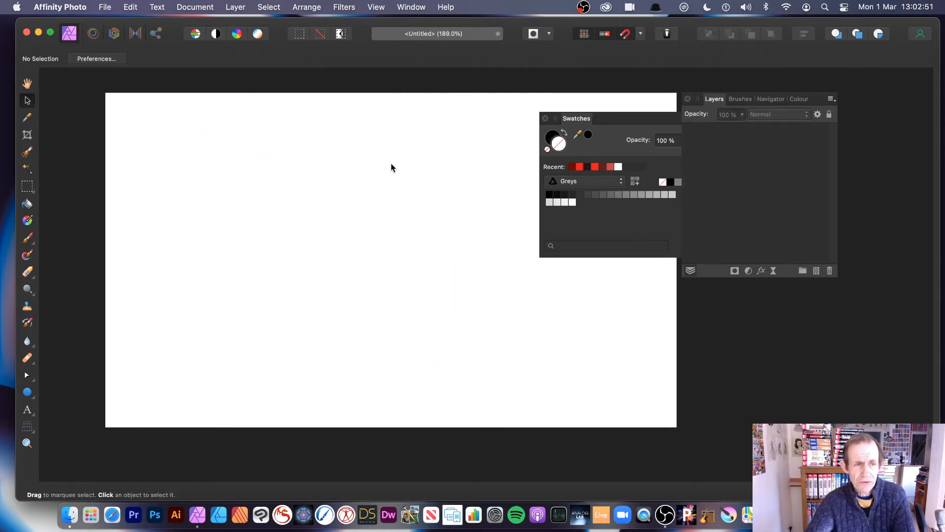
Draw a tall diamond in the middle of the canvas with the Diamond Tool and fill it with red.
left_click(27, 391)
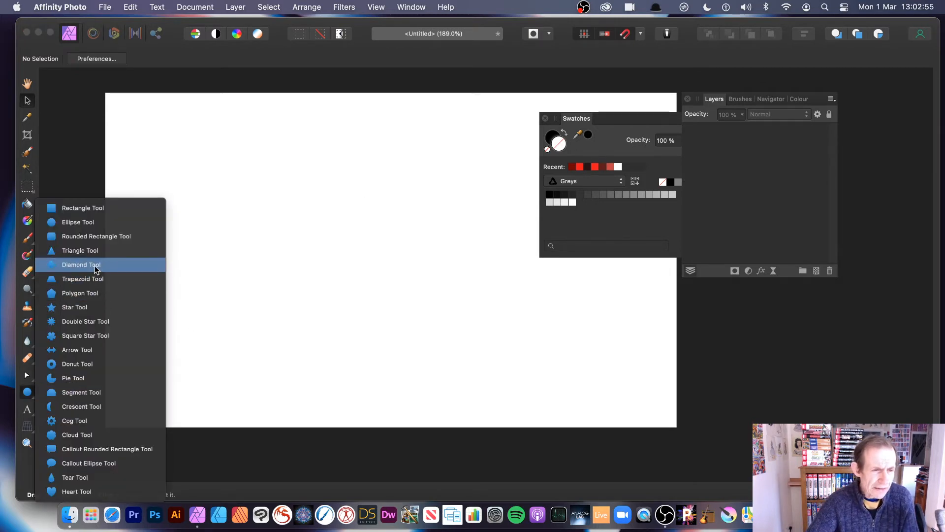
left_click(98, 267)
left_click_drag(302, 136, 488, 386)
left_click(82, 58)
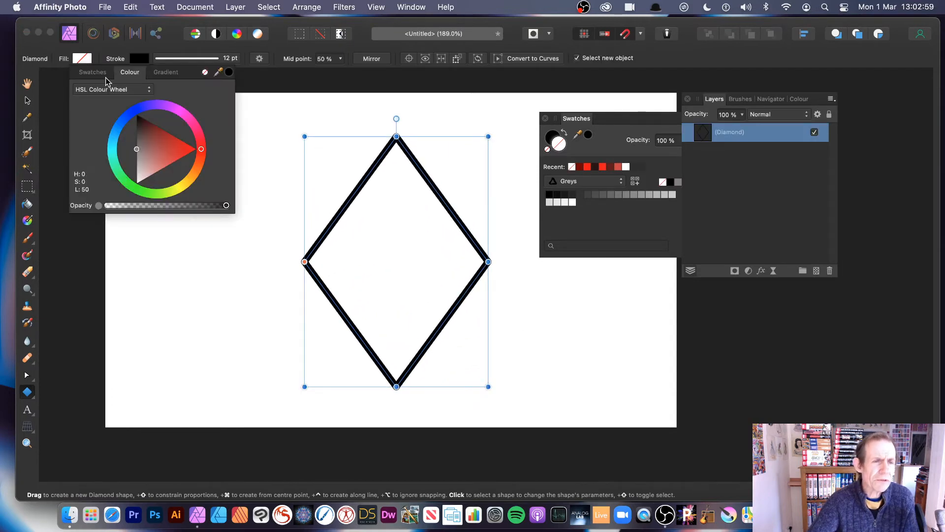
left_click_drag(160, 154, 198, 149)
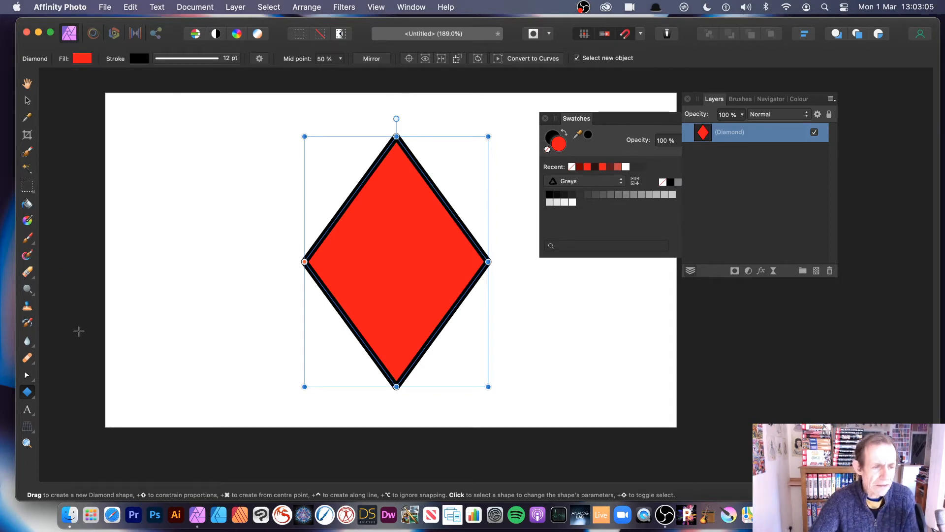
Draw a horizontal double-headed arrow overlapping the diamond's left side and enlarge it from its upper-left corner.
left_click(29, 397)
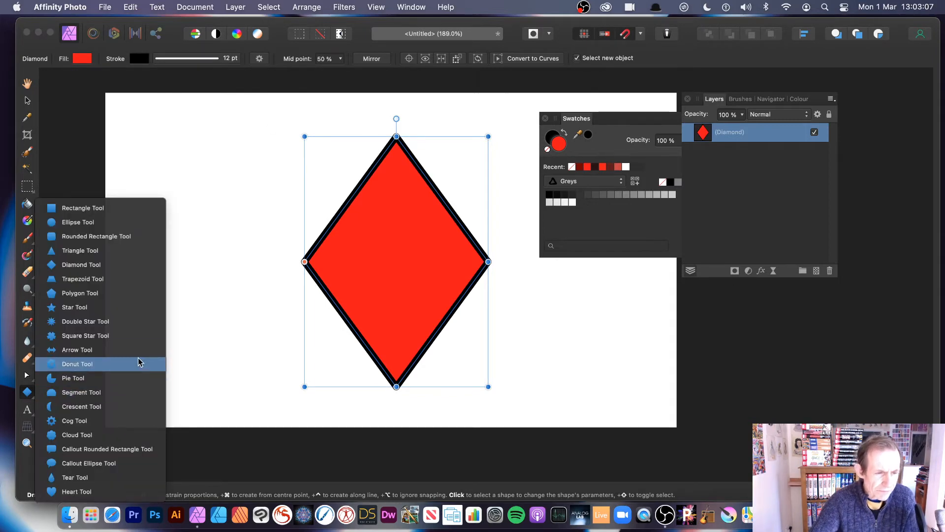
left_click(111, 349)
left_click_drag(217, 264, 356, 333)
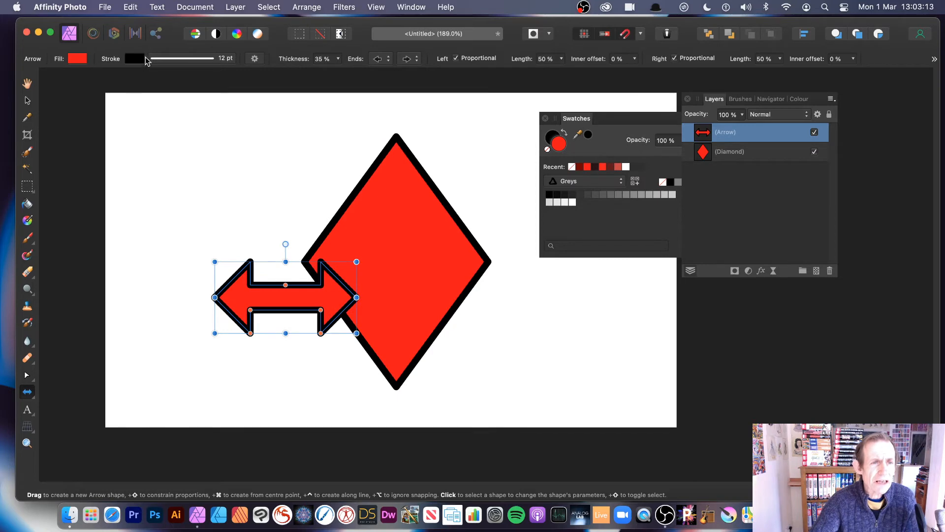
left_click(27, 100)
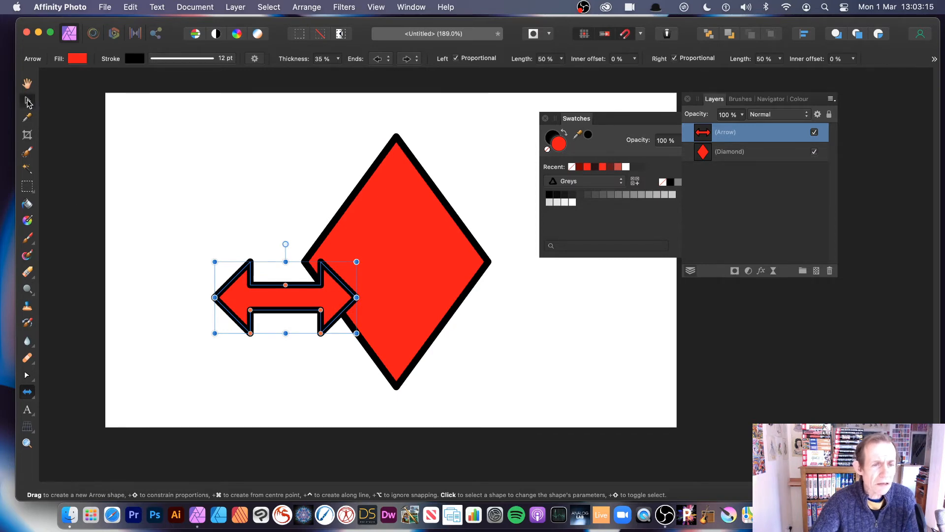
left_click_drag(215, 261, 169, 226)
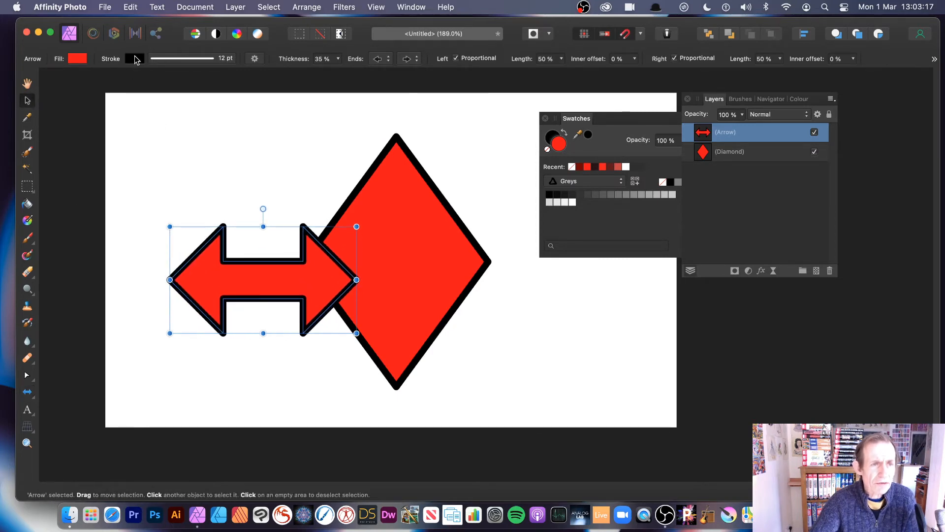
Remove the arrow's stroke and nudge the arrow slightly to the right.
left_click(135, 58)
left_click(145, 73)
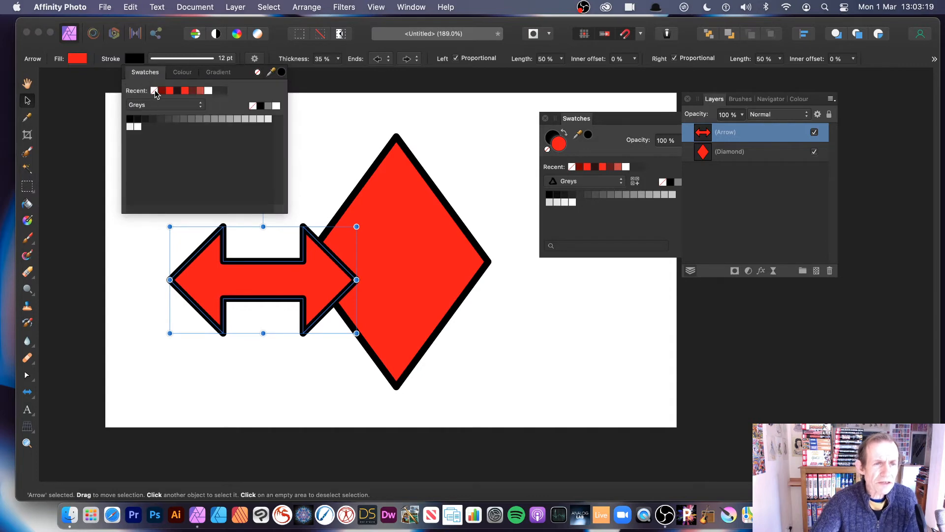
left_click(154, 91)
mouse_move(281, 287)
left_mouse_down()
mouse_move(316, 281)
mouse_move(292, 284)
left_mouse_up()
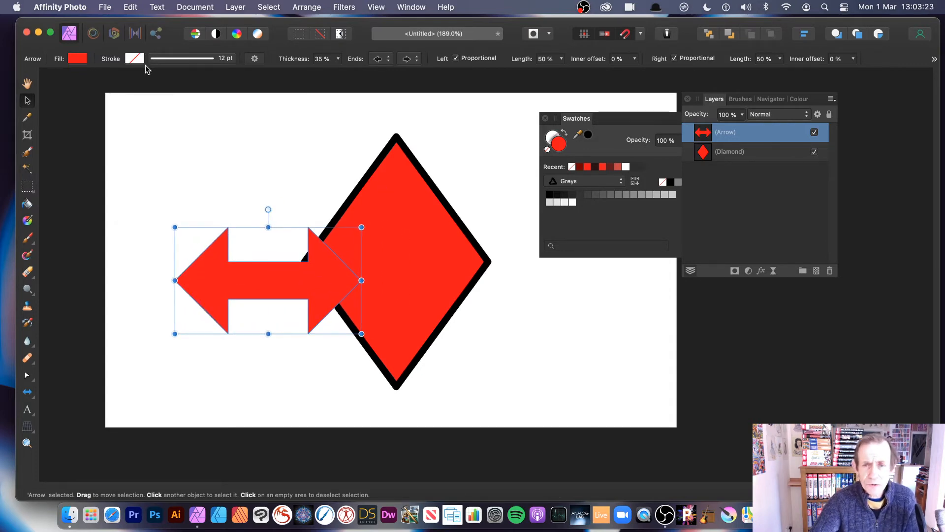
Fill the arrow with green and move it across the middle of the red diamond.
left_click(76, 59)
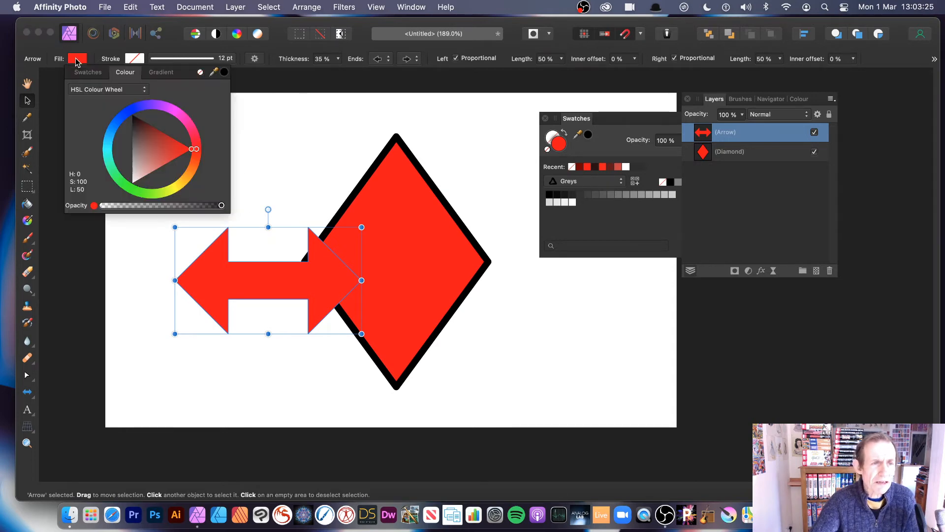
left_click_drag(114, 146, 112, 170)
left_click_drag(293, 278, 408, 256)
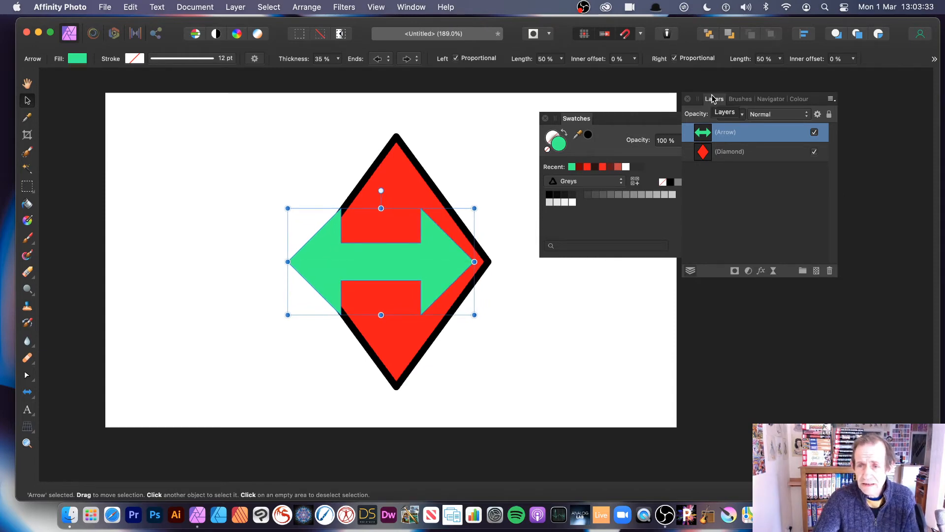
Add an Outer Shadow layer effect to the arrow with a 29 px radius and 17.8 px offset.
left_click(761, 271)
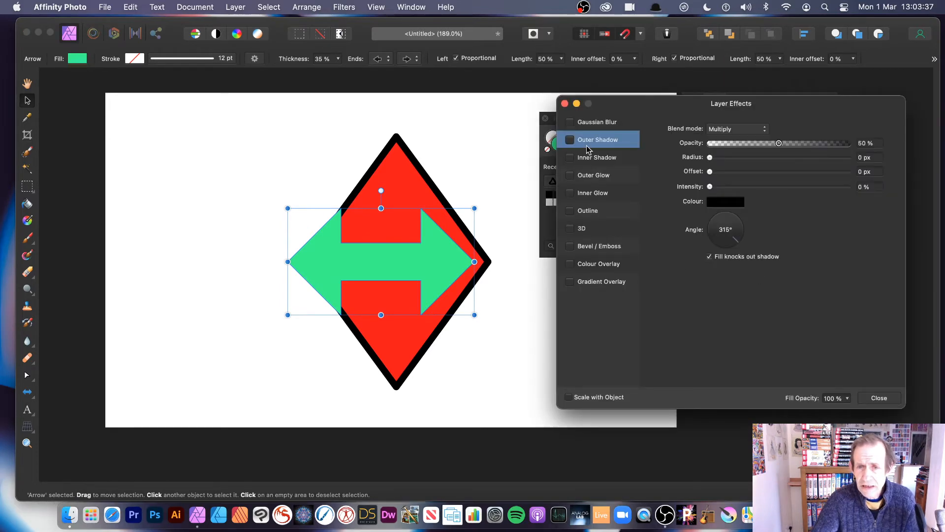
left_click(453, 255)
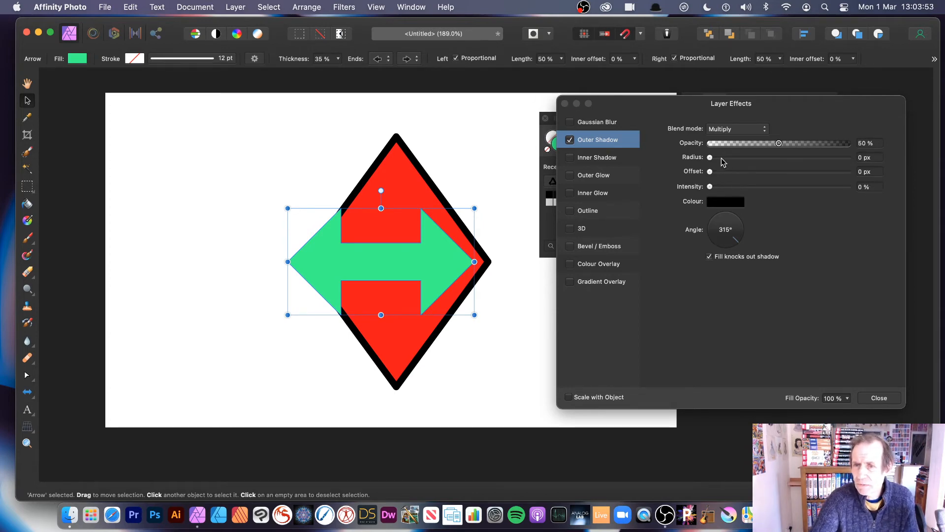
left_click_drag(721, 158, 809, 158)
left_click_drag(737, 172, 781, 172)
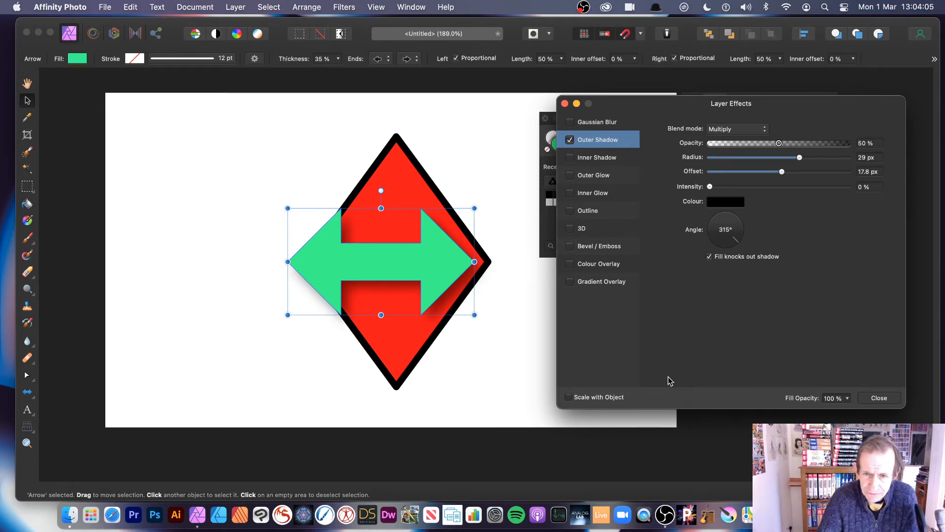
Add an Inner Bevel / Emboss to the arrow with radius 15.7 px, soften 0.9 px, azimuth 150.4° and elevation 0°.
left_click(602, 247)
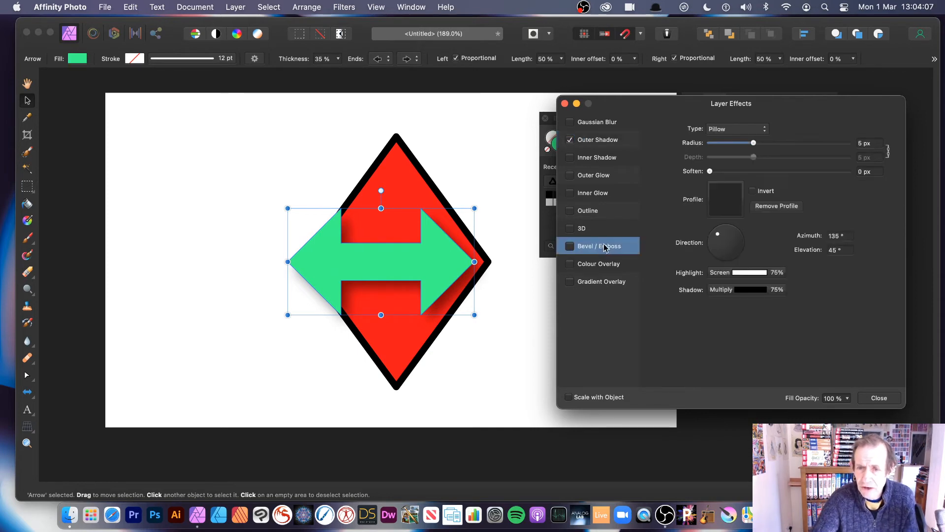
left_click(746, 130)
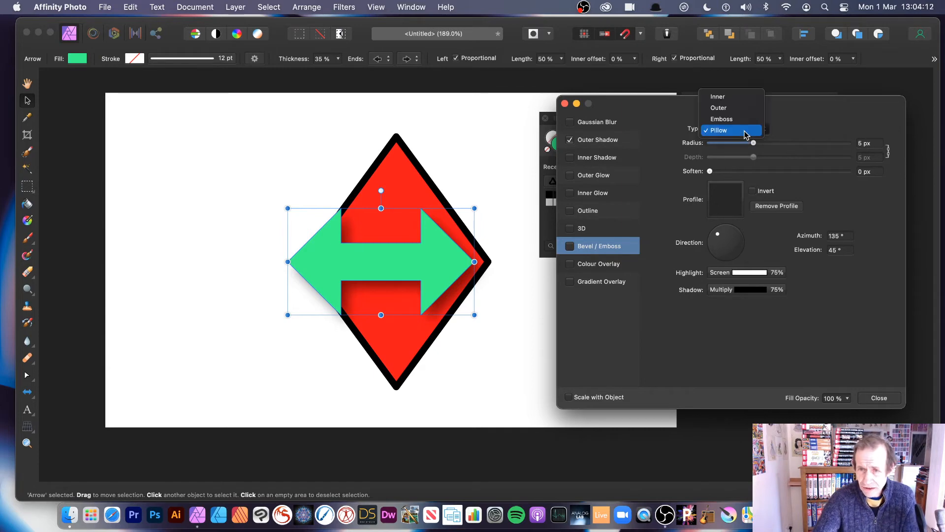
left_click(745, 97)
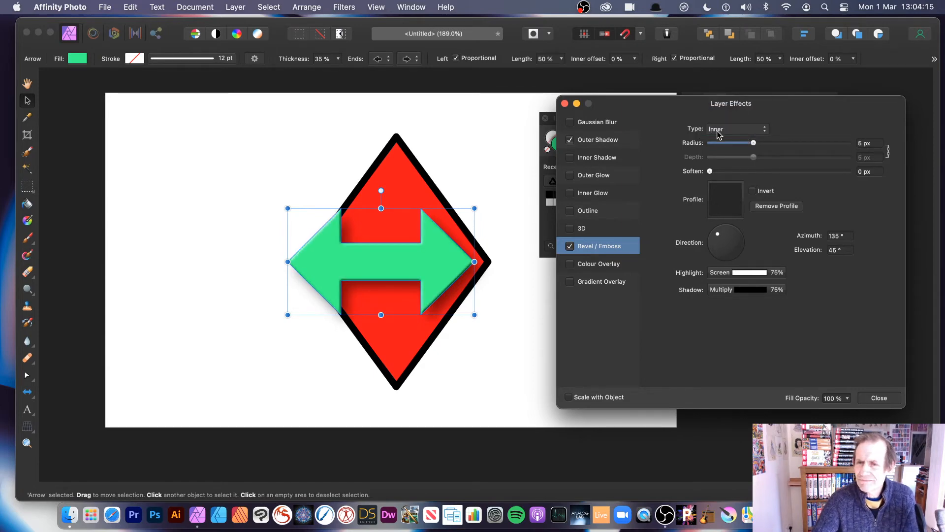
left_click_drag(753, 143, 778, 144)
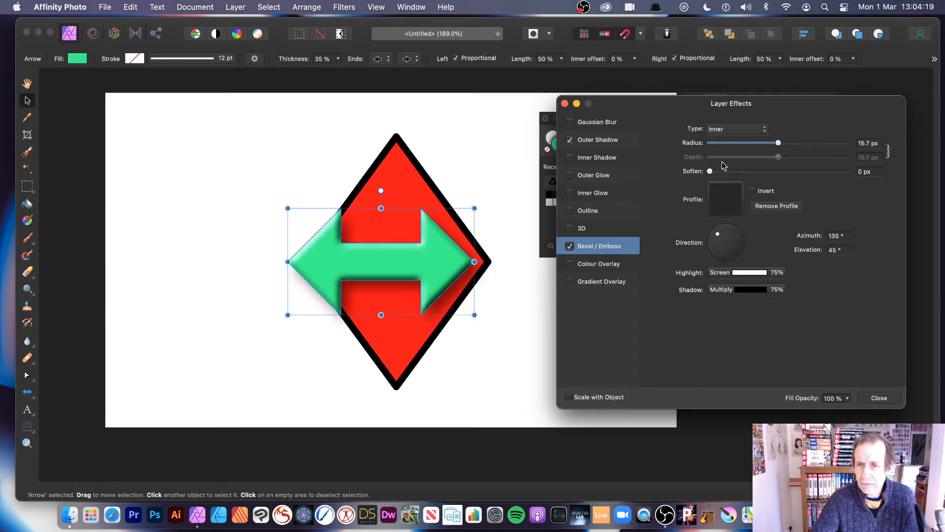
left_click_drag(709, 172, 726, 171)
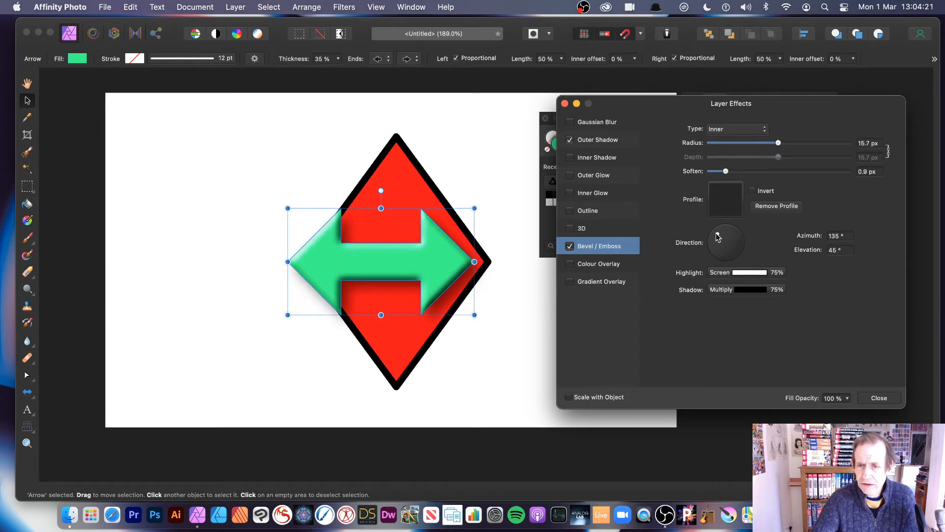
mouse_move(718, 235)
left_mouse_down()
mouse_move(732, 261)
mouse_move(712, 238)
left_mouse_up()
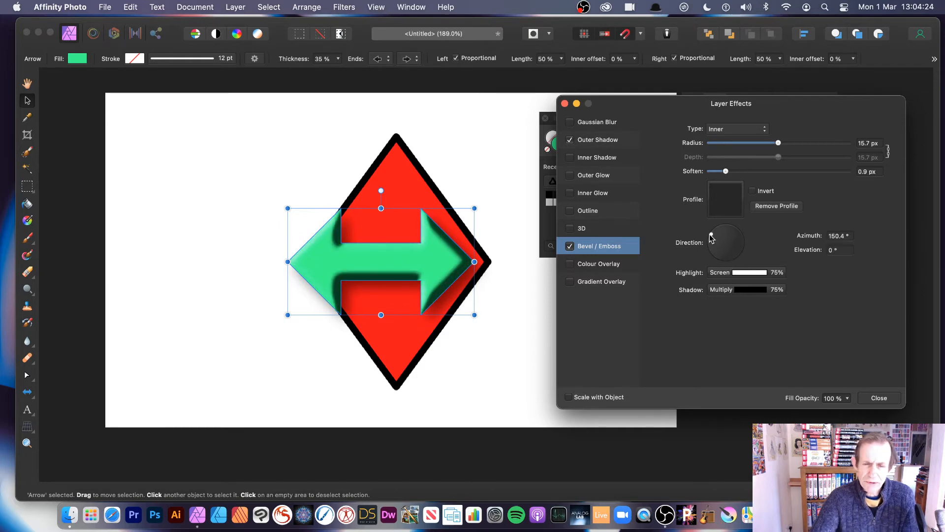
left_click(873, 398)
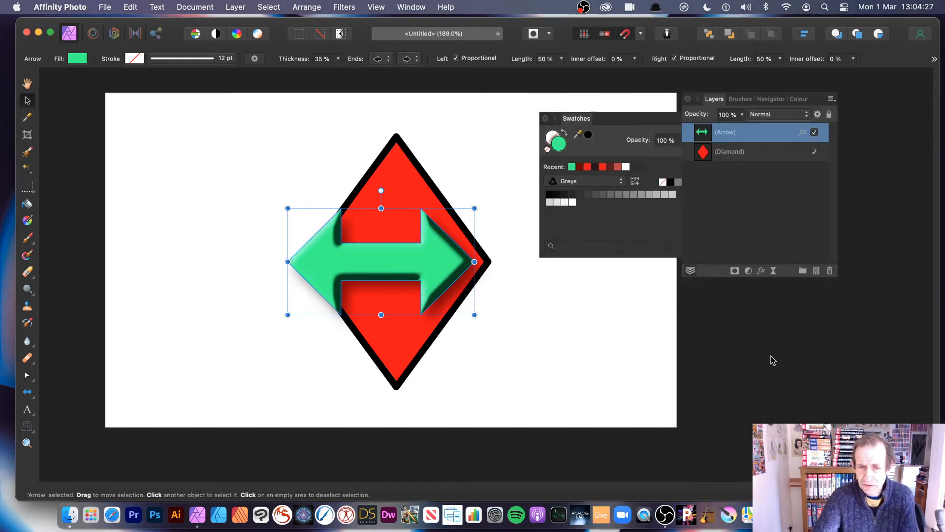
Move the arrow right over the diamond's right edge and rasterise it with Preserve layer FX off.
left_click_drag(434, 262, 465, 268)
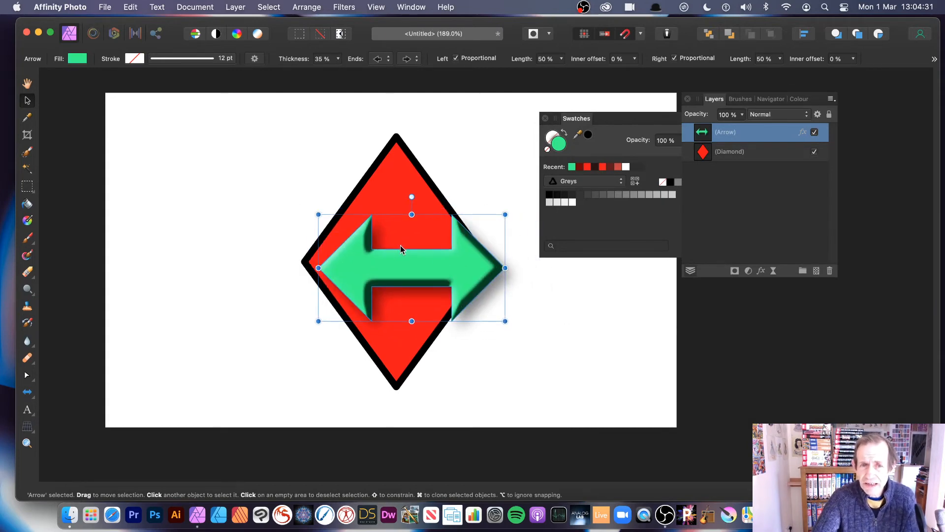
left_click(241, 8)
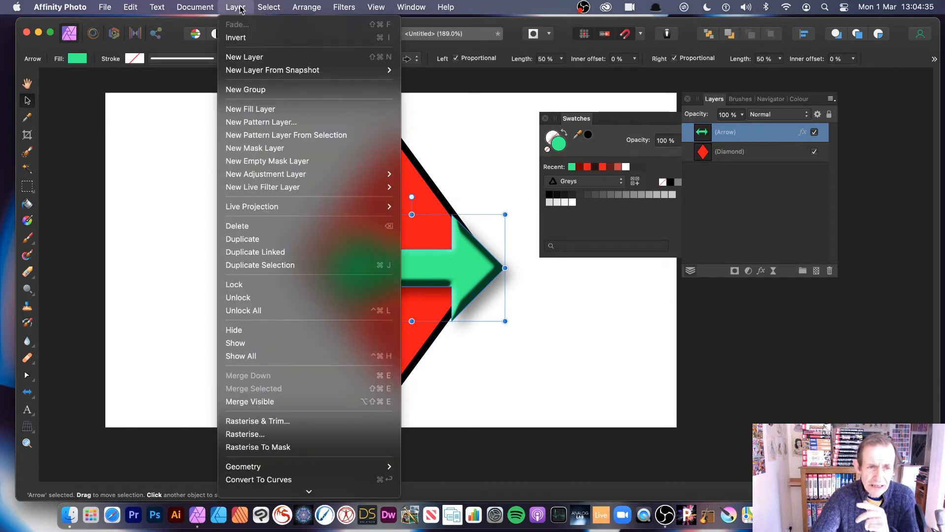
left_click(267, 434)
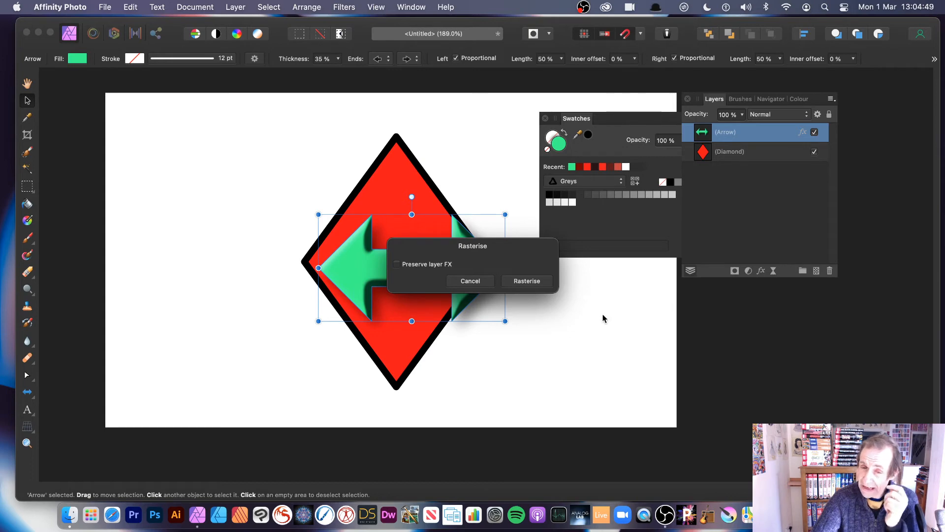
left_click(526, 281)
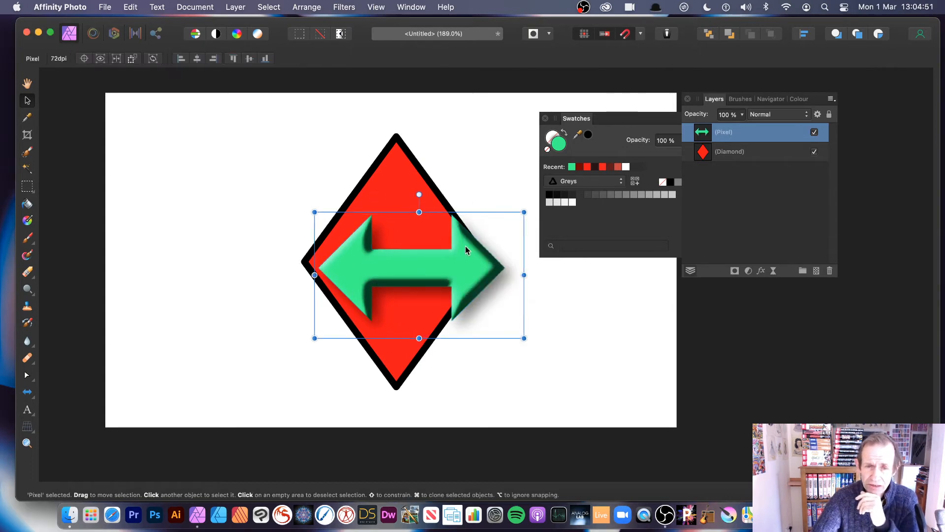
Move the green arrow across the diamond's left edge and cut it from the document.
left_click_drag(465, 246, 410, 242)
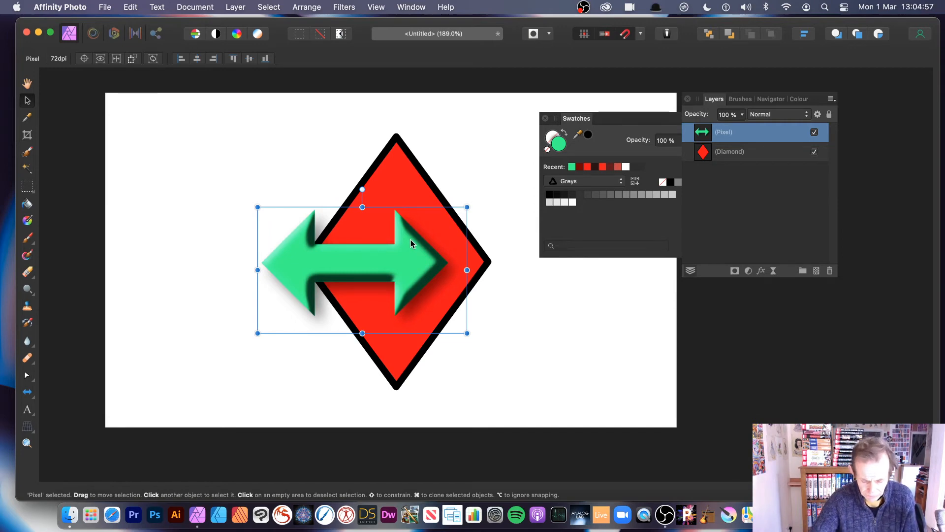
left_click(129, 8)
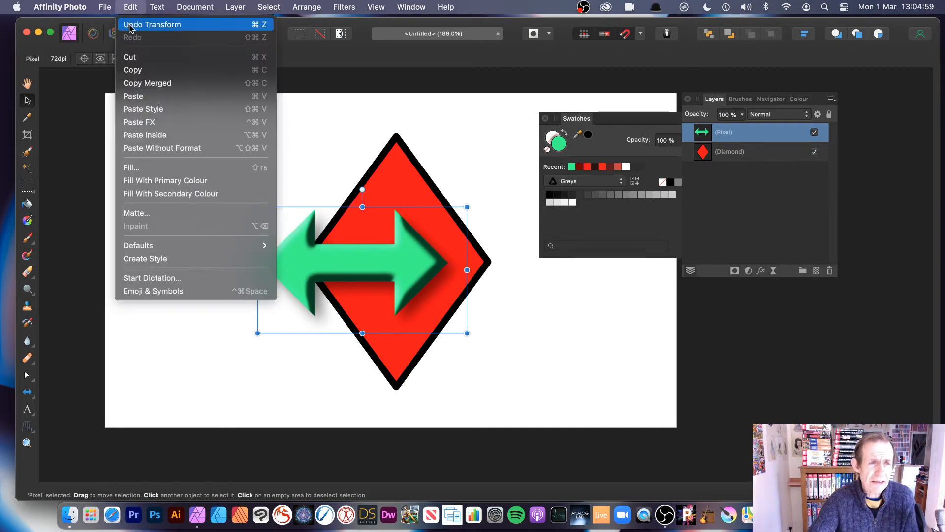
left_click(134, 58)
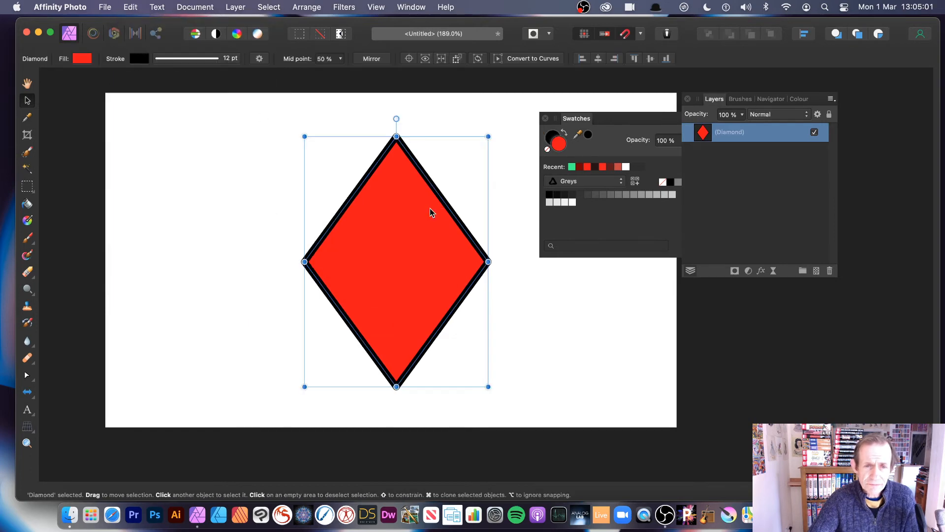
Shift the red diamond slightly up and left, then paste the arrow inside it, centred across its middle.
left_click_drag(436, 238, 403, 217)
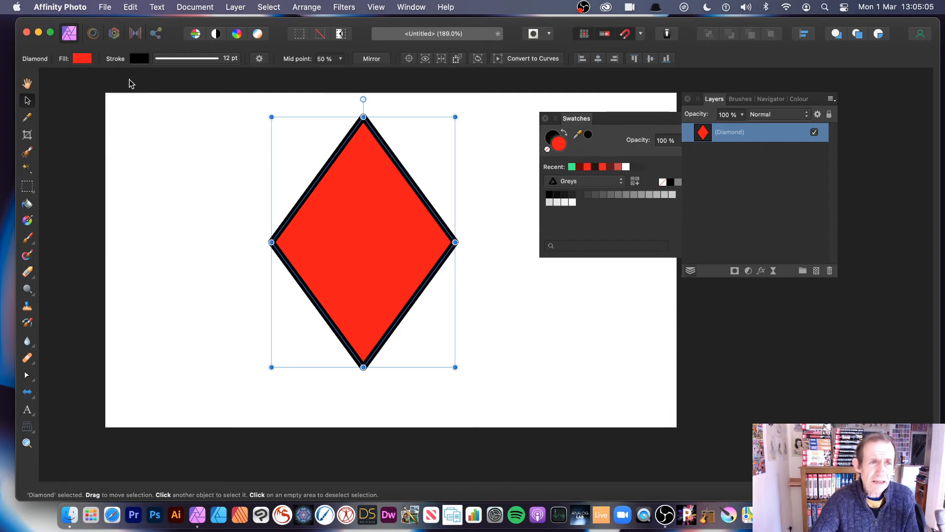
left_click(130, 7)
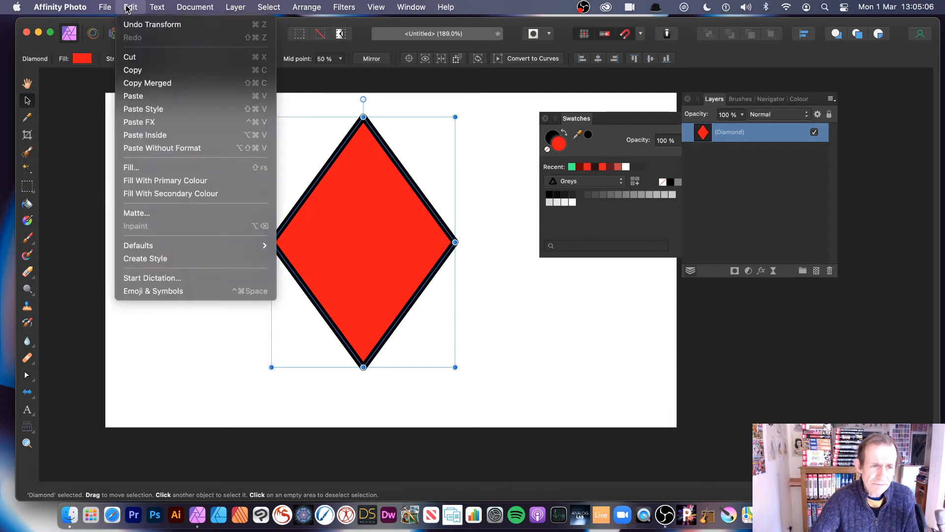
left_click(170, 135)
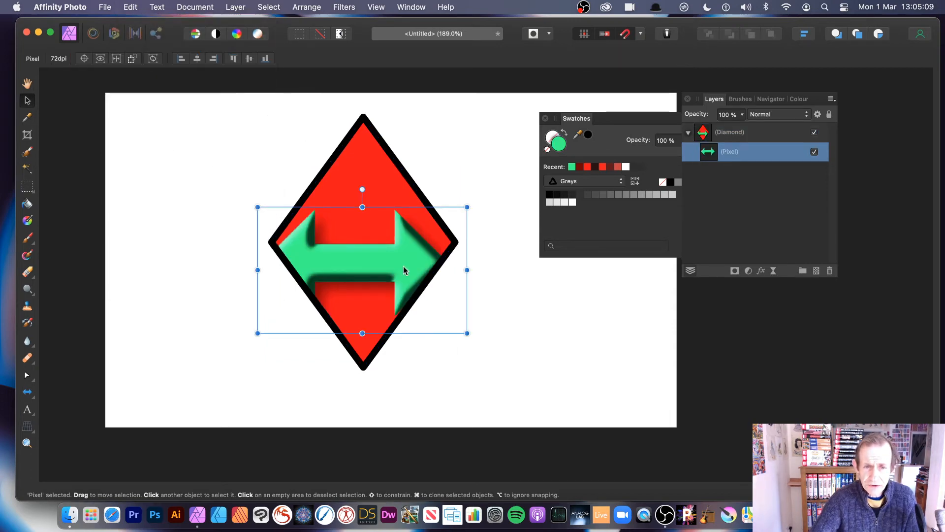
left_click_drag(403, 265, 417, 238)
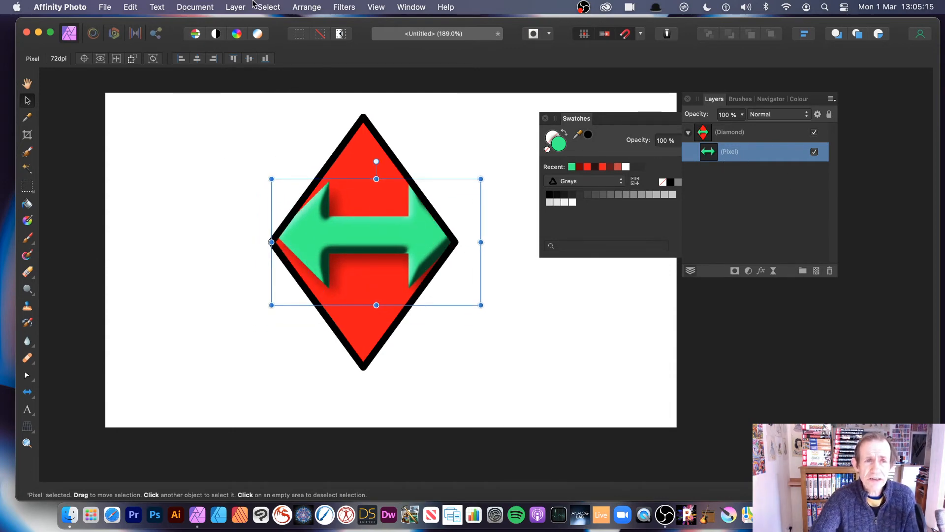
Create a slightly reduced repeating pattern layer from the arrow inside the diamond and hide the original arrow layer.
left_click(235, 6)
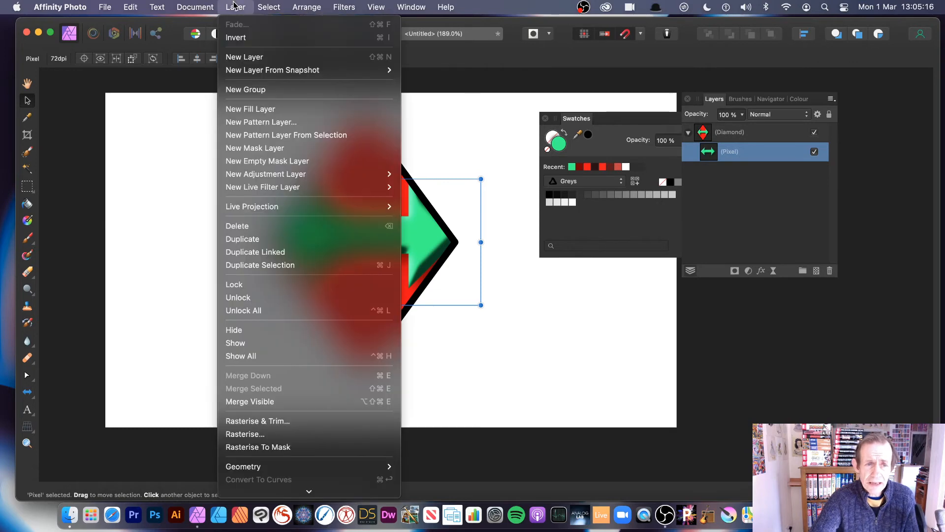
left_click(268, 142)
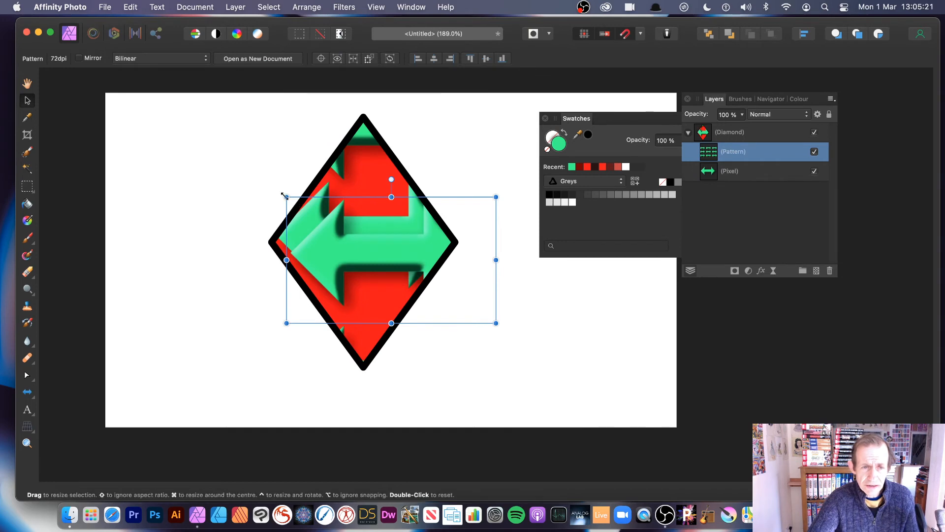
left_click_drag(285, 195, 334, 225)
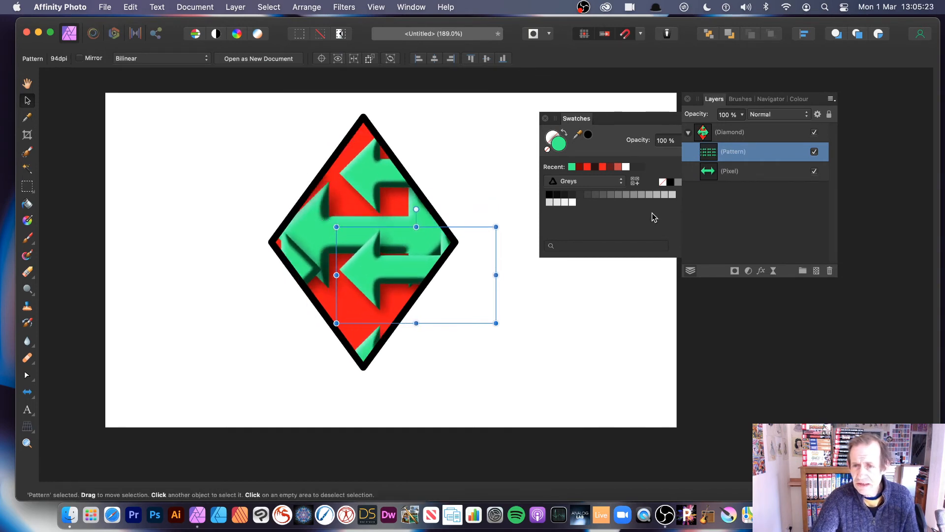
left_click(814, 171)
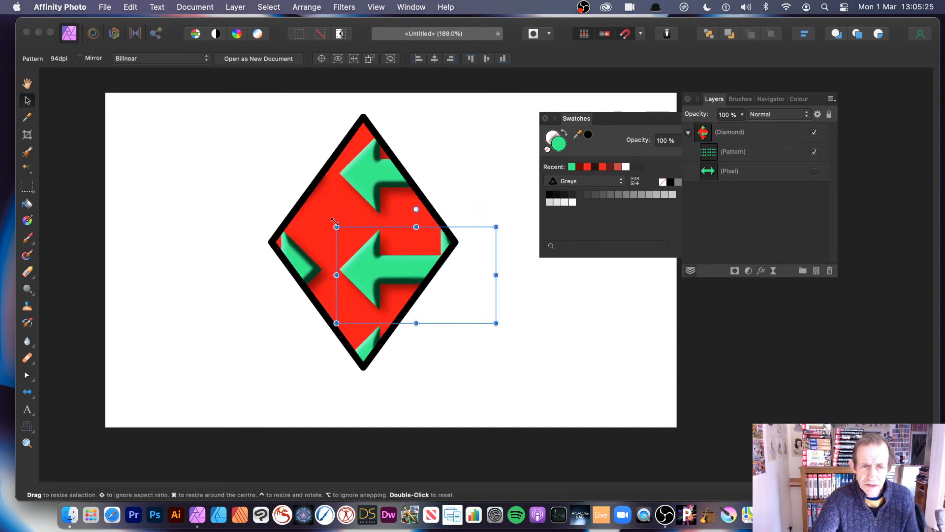
Transform the pattern tile with a clockwise rotation of about 45°, a strong reduction in size and a skew into slanted arrows.
left_click_drag(334, 221, 393, 185)
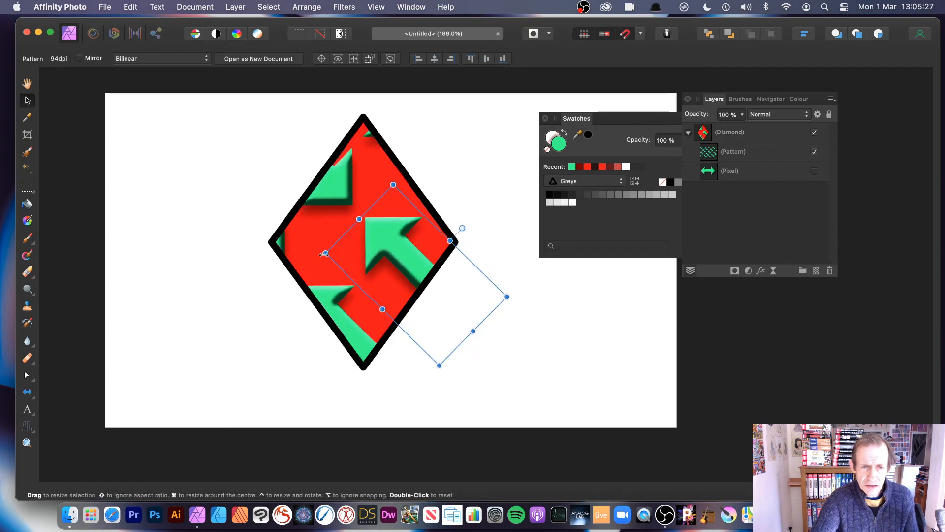
left_click_drag(325, 254, 442, 295)
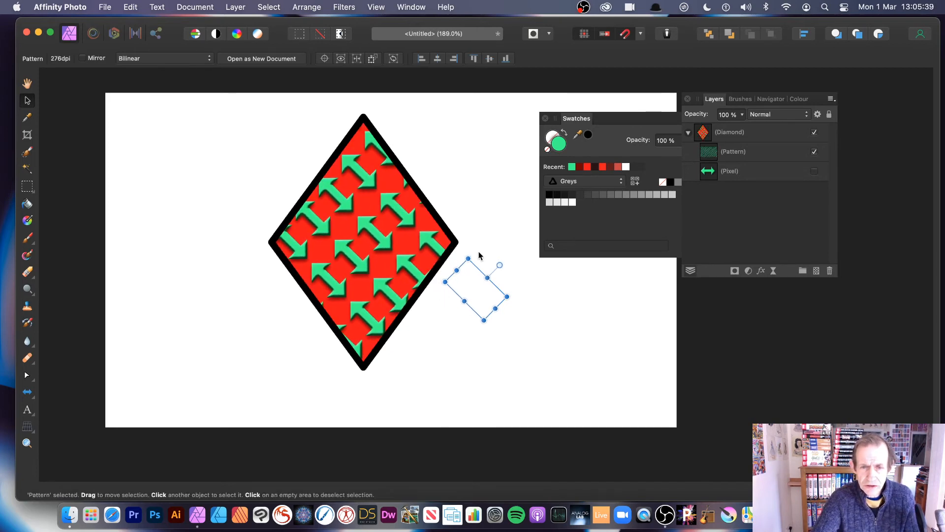
left_click_drag(472, 254, 571, 274)
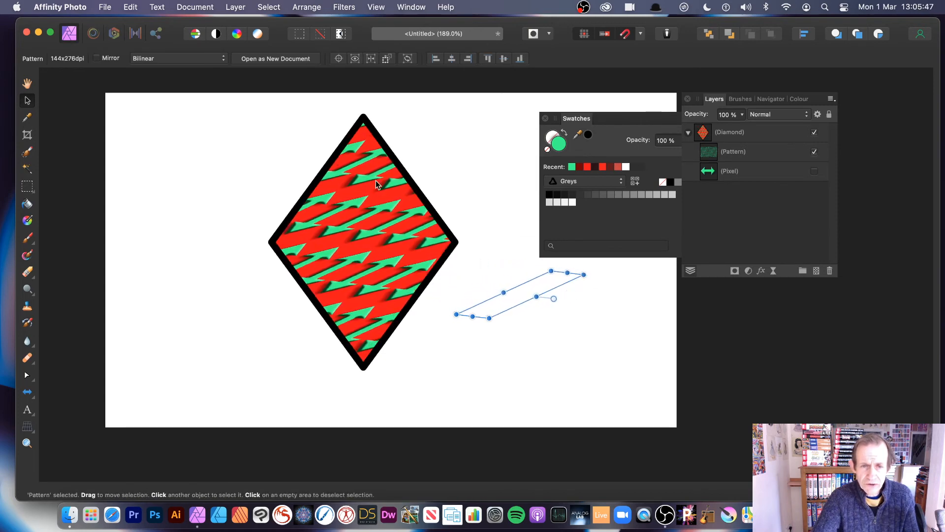
left_click(497, 240)
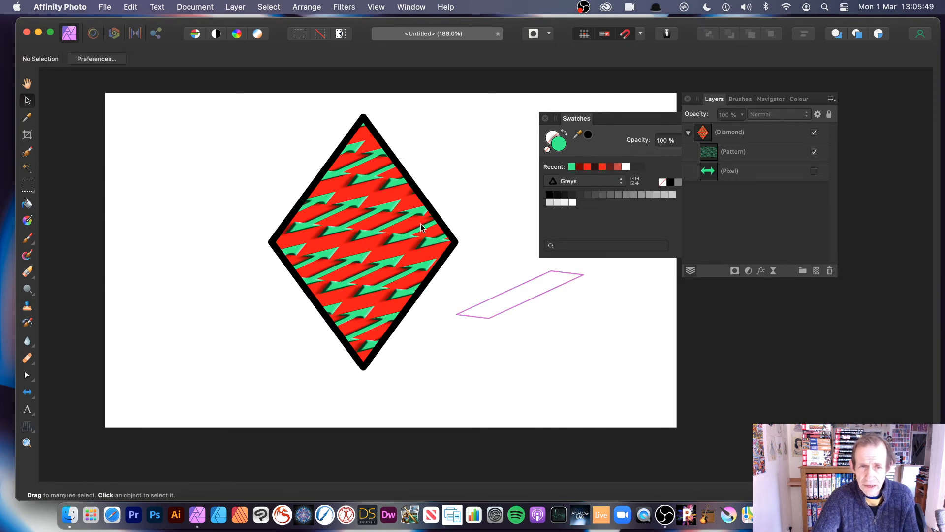
left_click(741, 154)
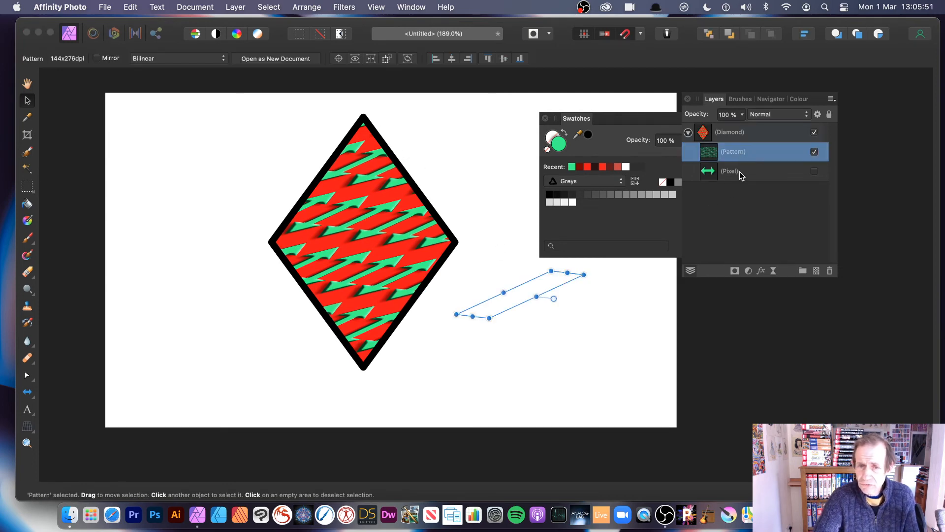
left_click(346, 6)
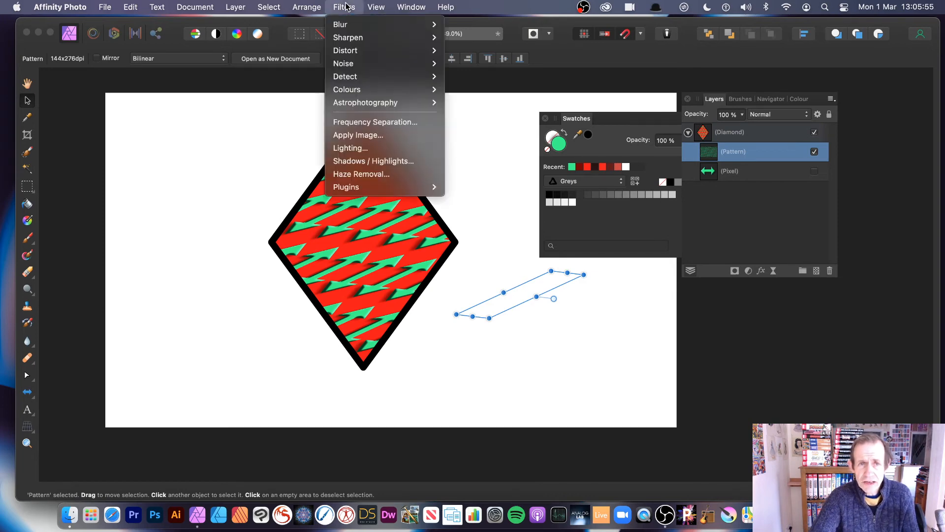
mouse_move(353, 55)
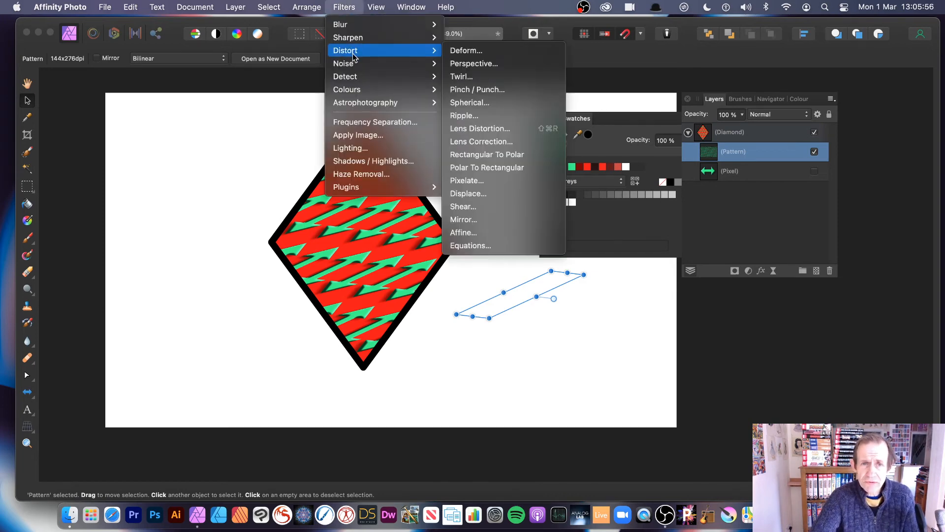
left_click(472, 79)
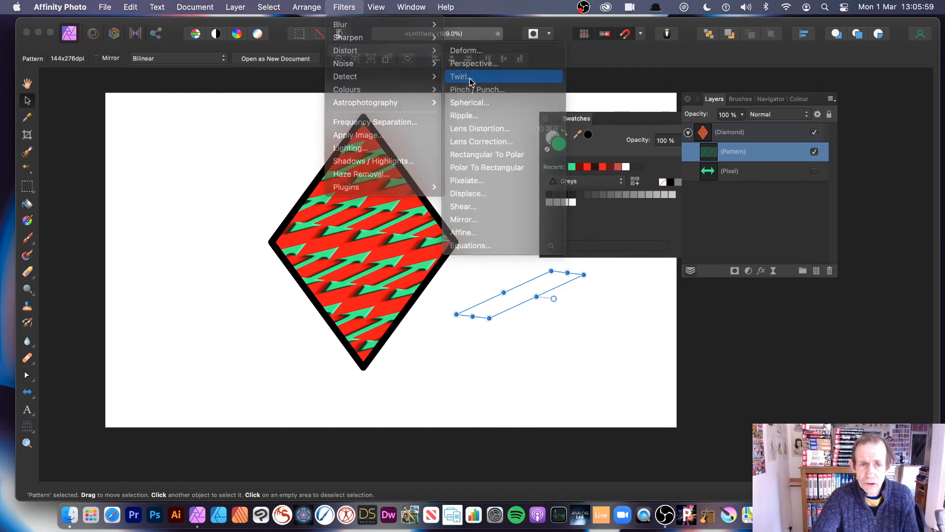
left_click(394, 240)
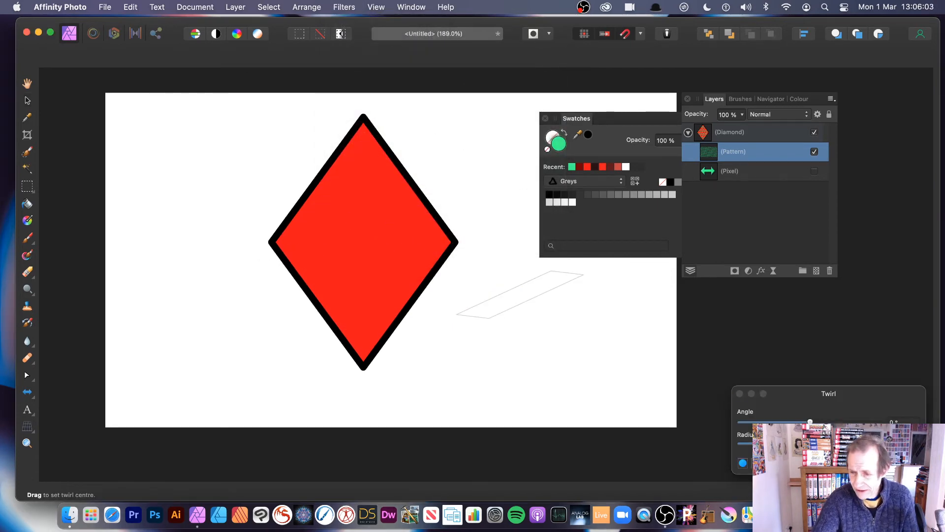
mouse_move(810, 421)
left_mouse_down()
mouse_move(818, 421)
mouse_move(808, 422)
left_mouse_up()
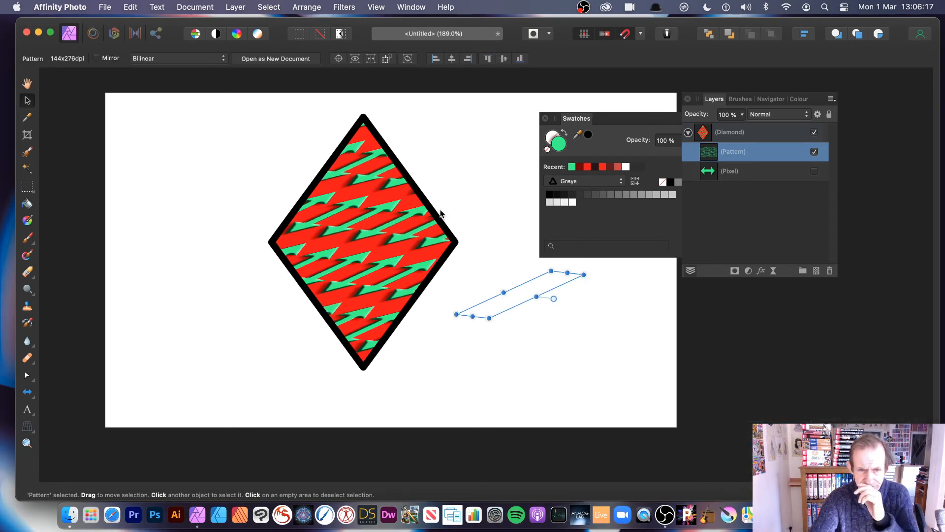
Rasterise the pattern layer and start a Deform filter on it with control points spread across the diamond.
left_click(236, 8)
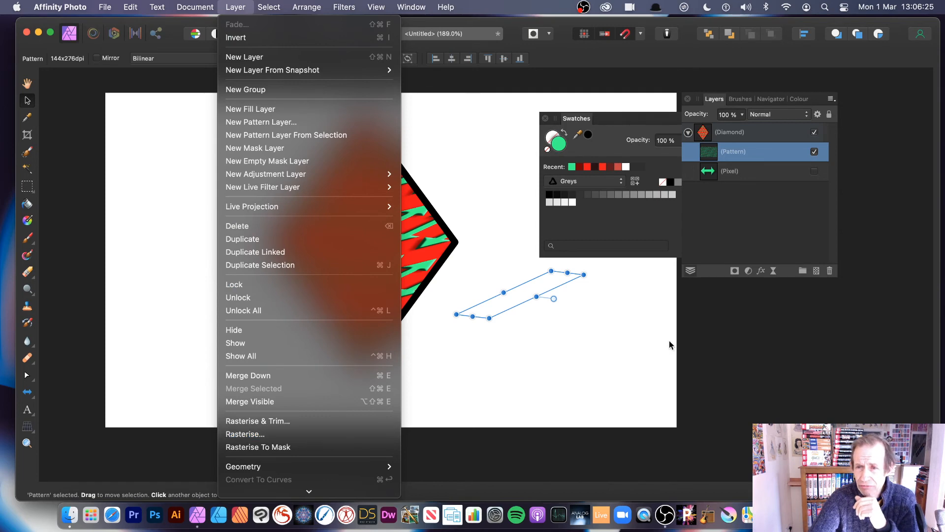
left_click(262, 435)
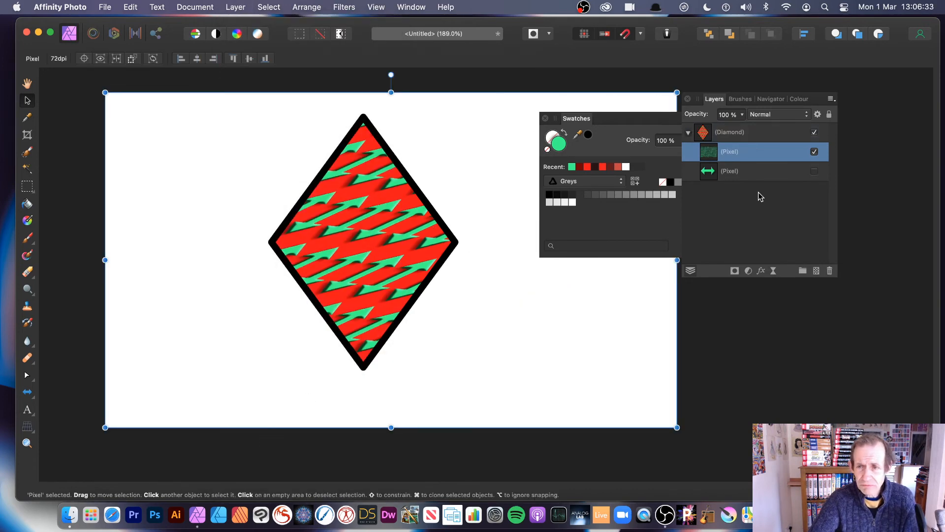
left_click(351, 8)
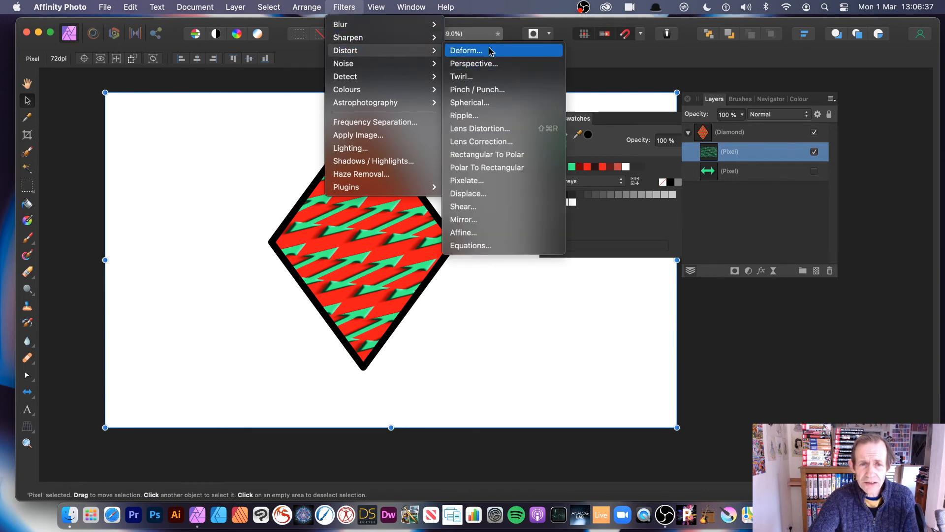
left_click(487, 47)
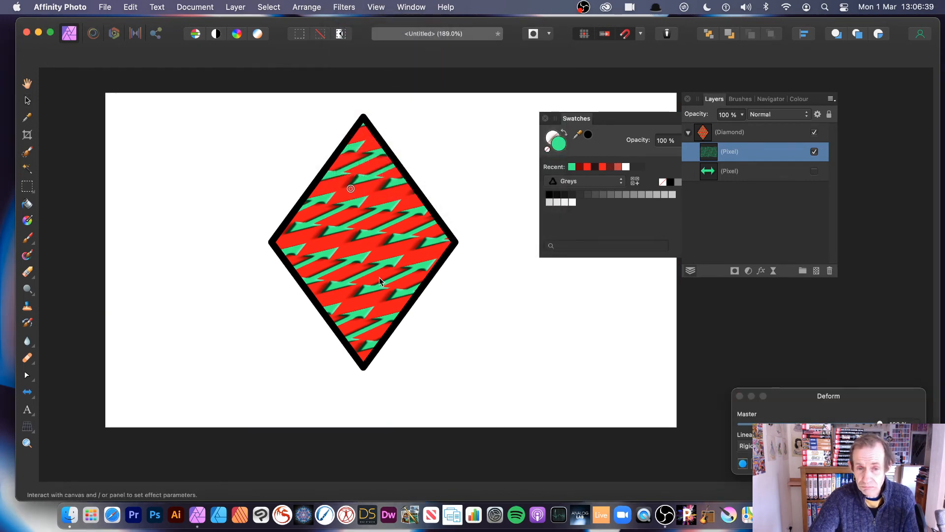
left_click(387, 255)
left_click(320, 316)
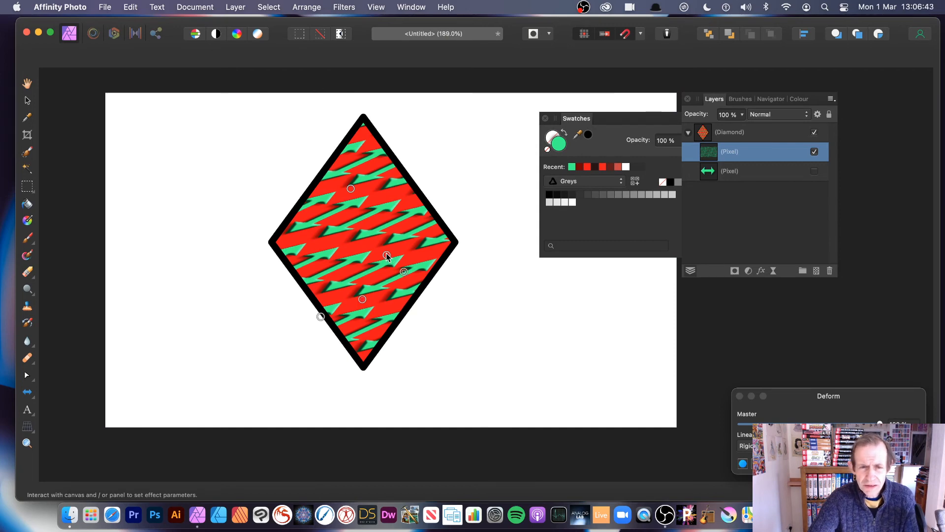
Warp the arrow pattern into swirling shapes by repositioning the deform points within the diamond, and apply the filter.
left_click_drag(387, 255, 388, 177)
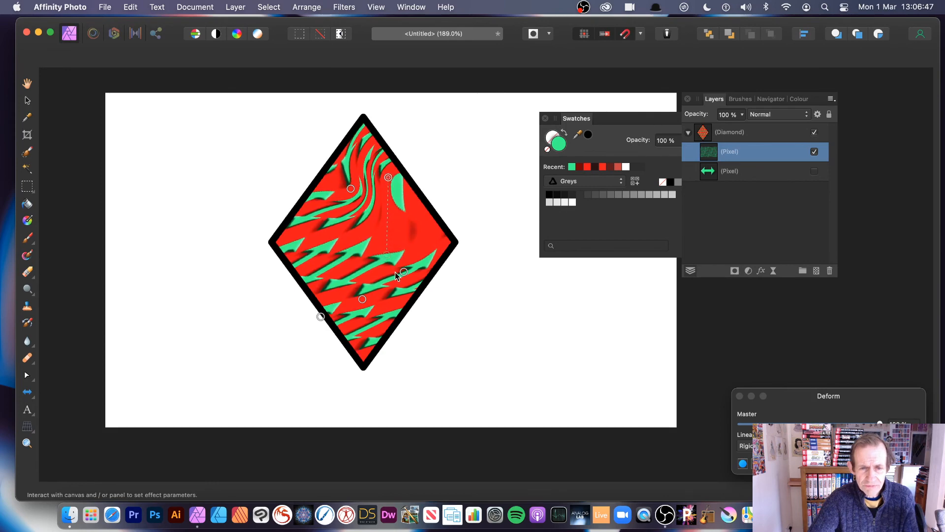
left_click_drag(404, 271, 328, 227)
left_click_drag(320, 317, 308, 244)
left_click_drag(404, 271, 405, 257)
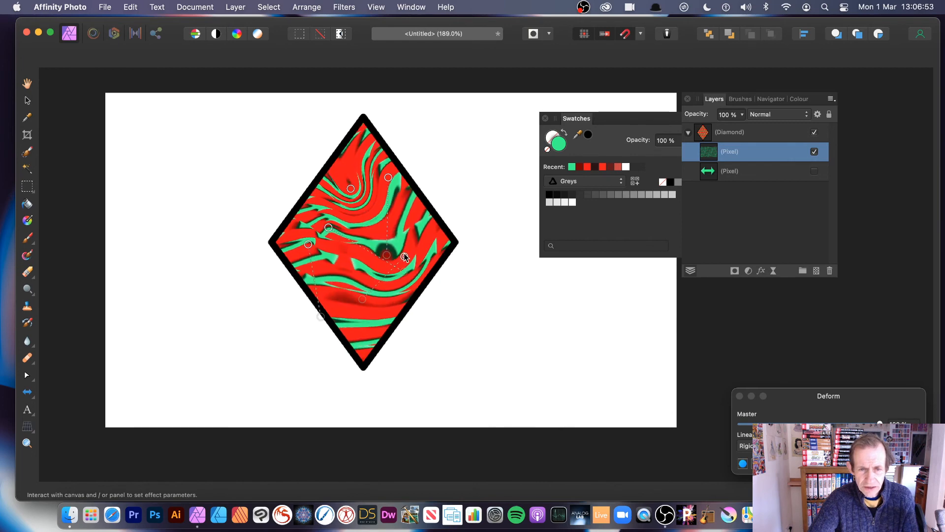
left_click_drag(362, 298, 376, 330)
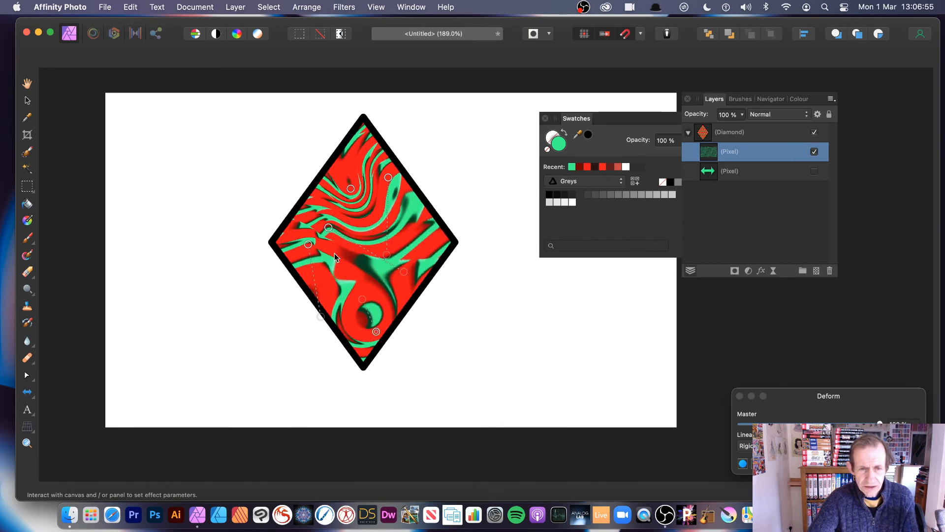
left_click_drag(307, 244, 337, 270)
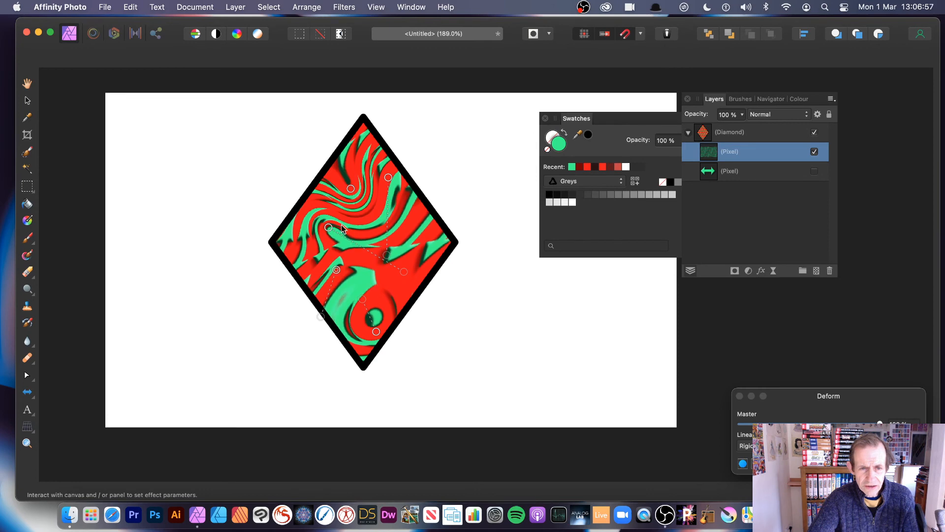
left_click_drag(331, 228, 370, 141)
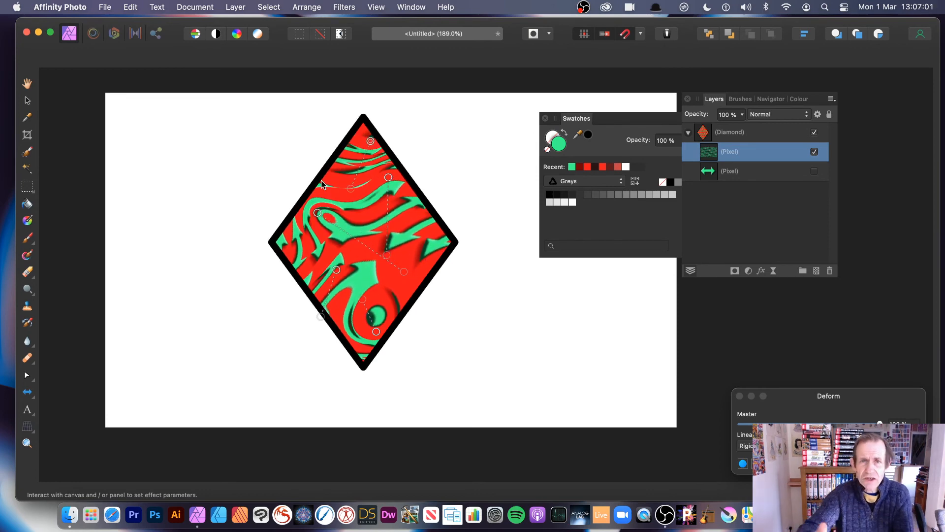
left_click(815, 132)
left_click(815, 133)
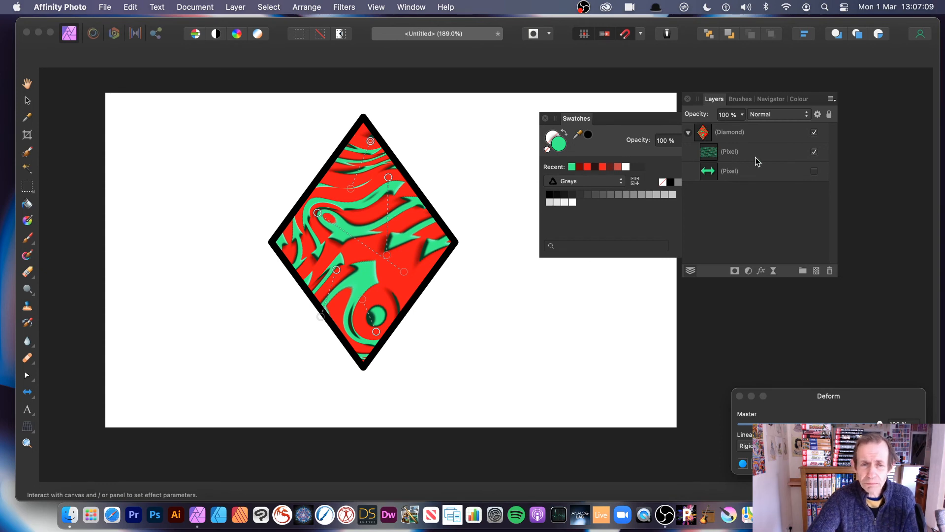
left_click_drag(391, 177, 390, 266)
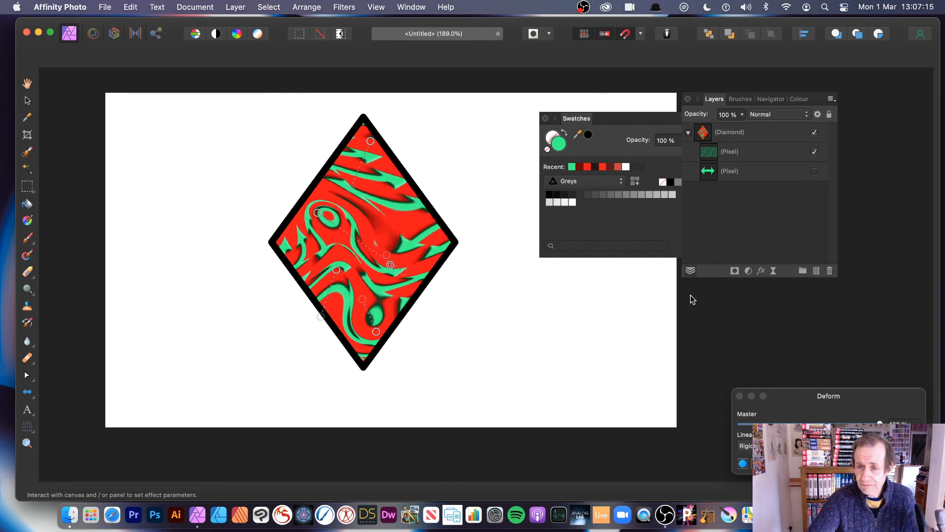
key("v")
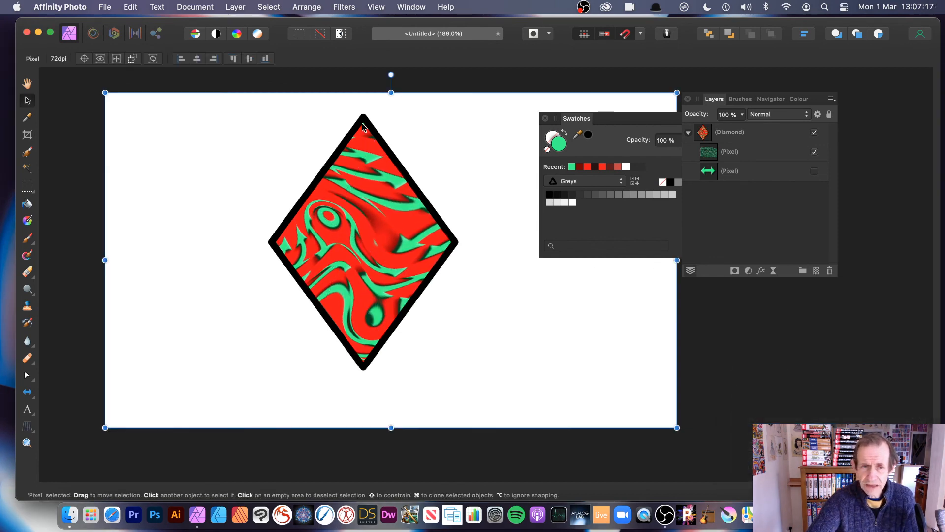
Move the deformed pattern layer down so it covers only the lower part of the diamond.
left_click_drag(364, 126, 329, 306)
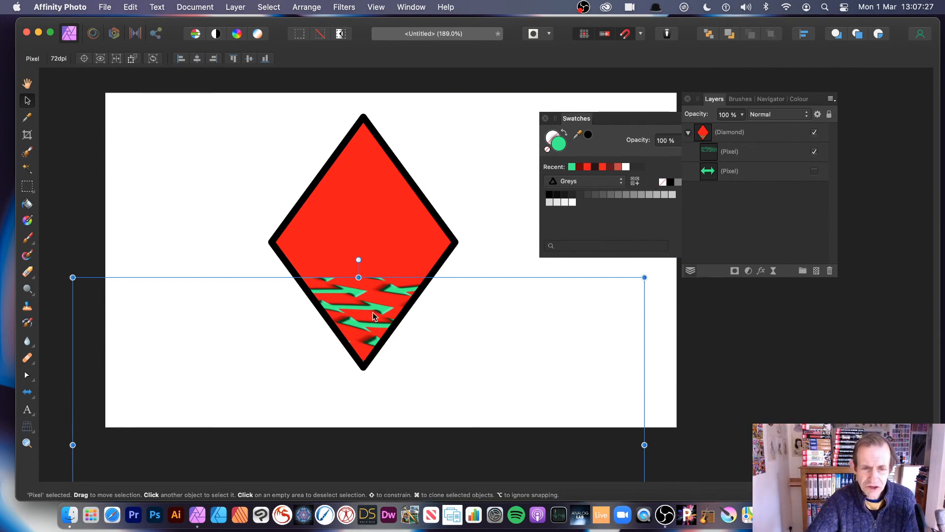
Reposition the deformed pattern over the diamond, scale it down to just over half size and rotate it about 60° clockwise.
left_click_drag(369, 298, 383, 122)
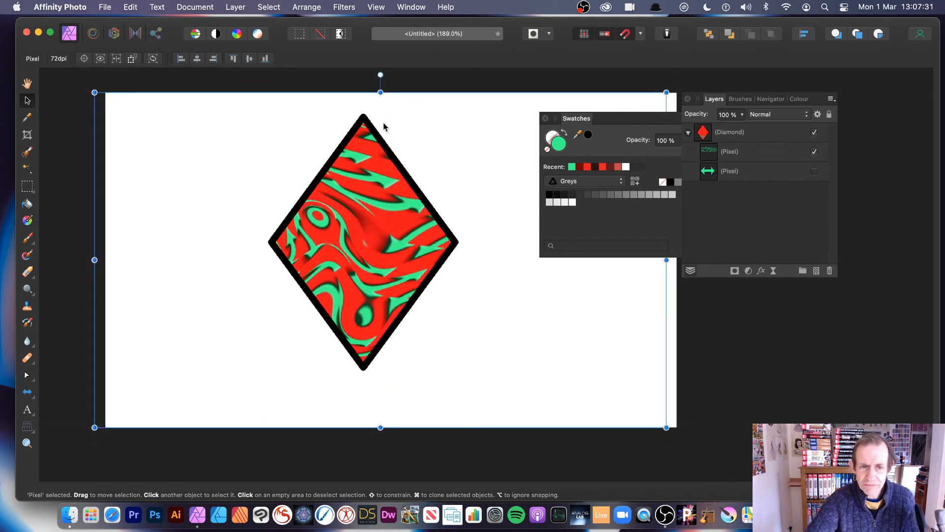
left_click_drag(94, 92, 344, 236)
left_click_drag(381, 301, 168, 184)
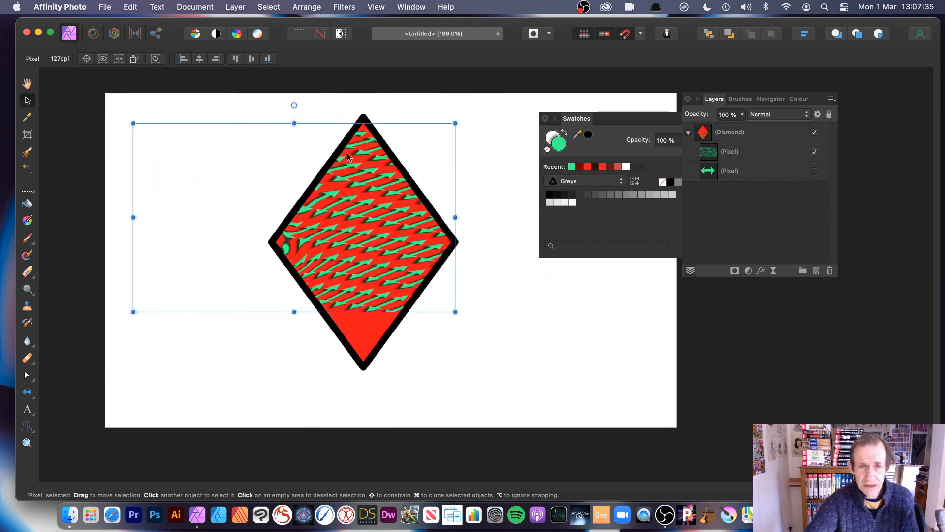
left_click_drag(454, 121, 424, 277)
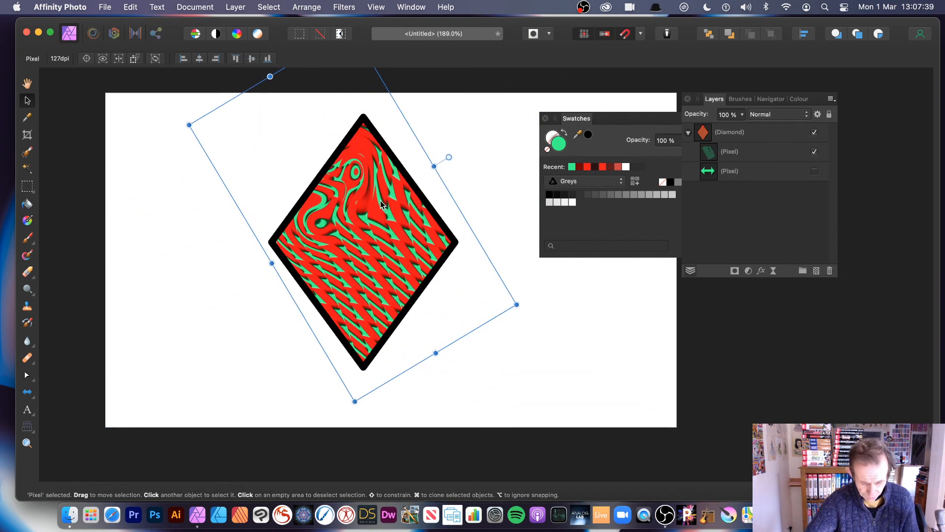
Duplicate the deformed pattern layer and place the copy, enlarged by about 15%, slightly offset over the original inside the diamond.
left_click_drag(391, 202, 372, 148)
key("cmd+j")
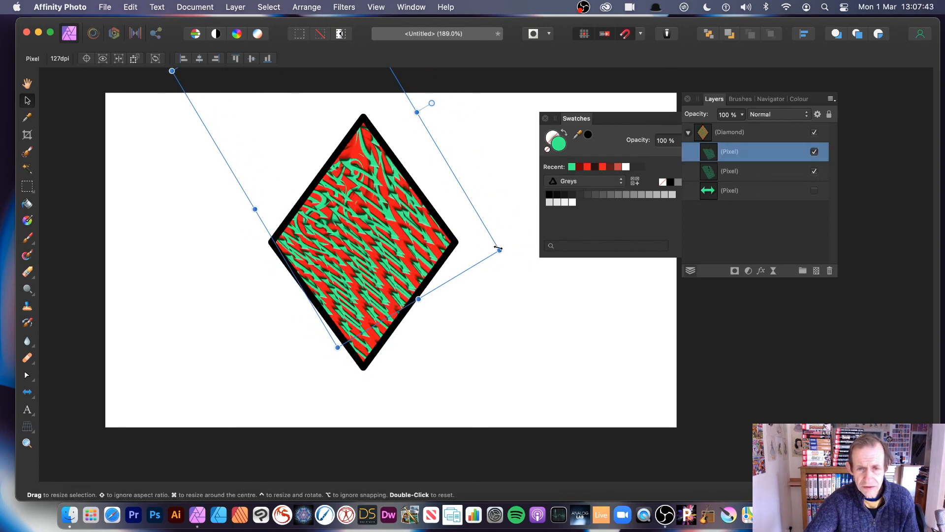
left_click_drag(497, 249, 550, 278)
left_click_drag(423, 231, 409, 244)
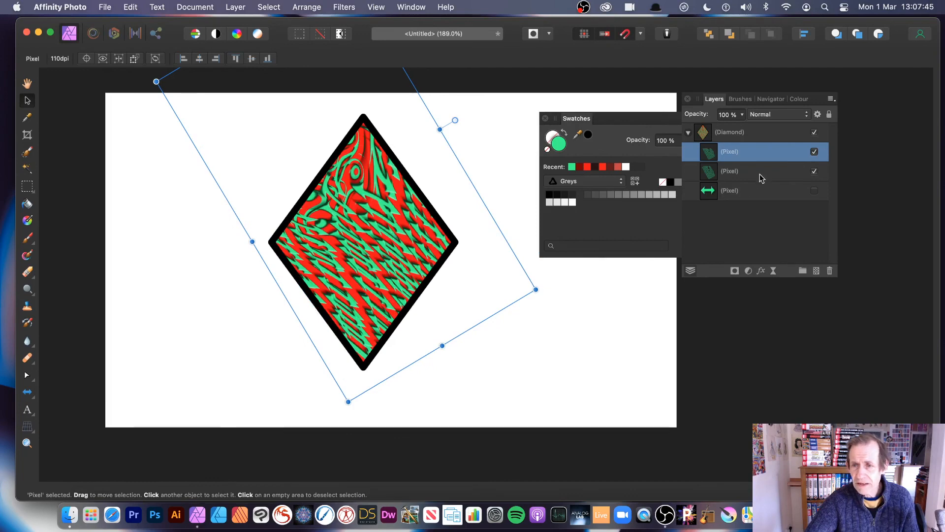
Set the upper pattern copy's blend mode to Difference and shift it slightly sideways over the pattern beneath.
left_click(777, 117)
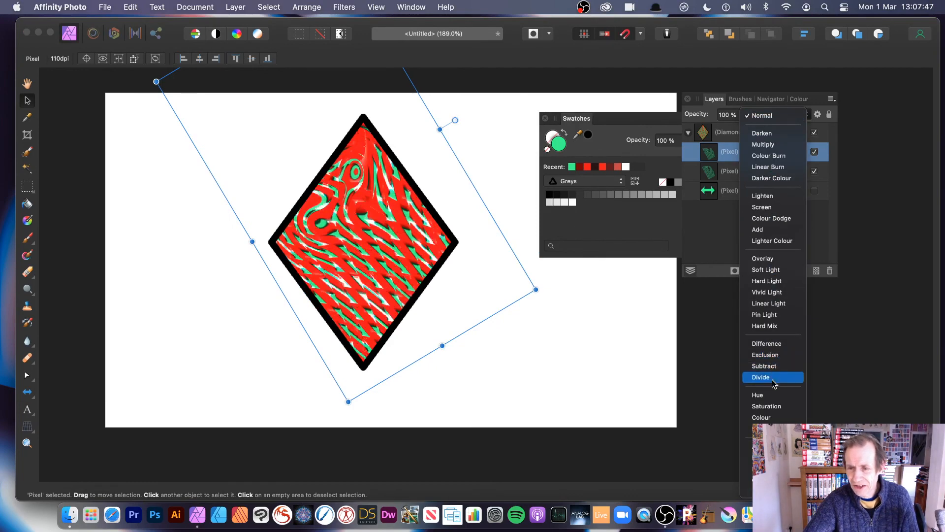
left_click(774, 343)
mouse_move(358, 181)
left_mouse_down()
mouse_move(342, 187)
mouse_move(354, 169)
mouse_move(341, 186)
mouse_move(350, 179)
left_mouse_up()
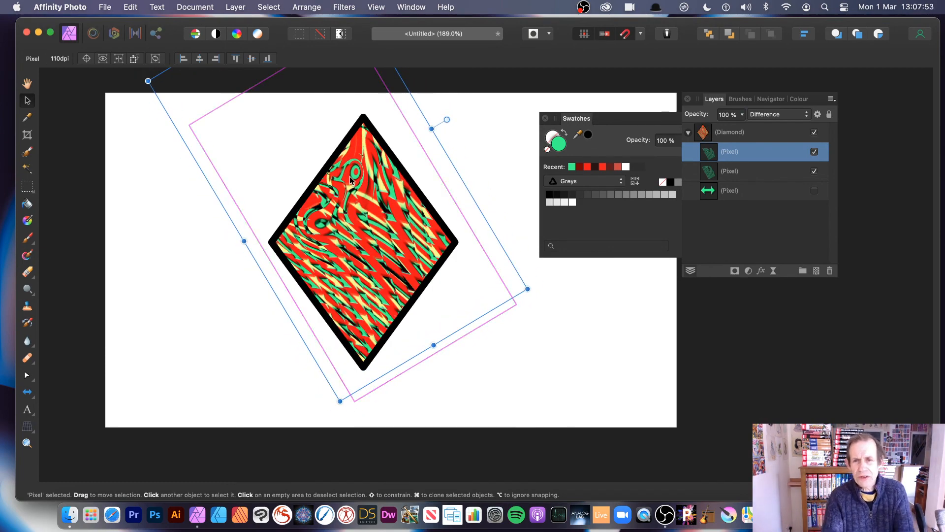